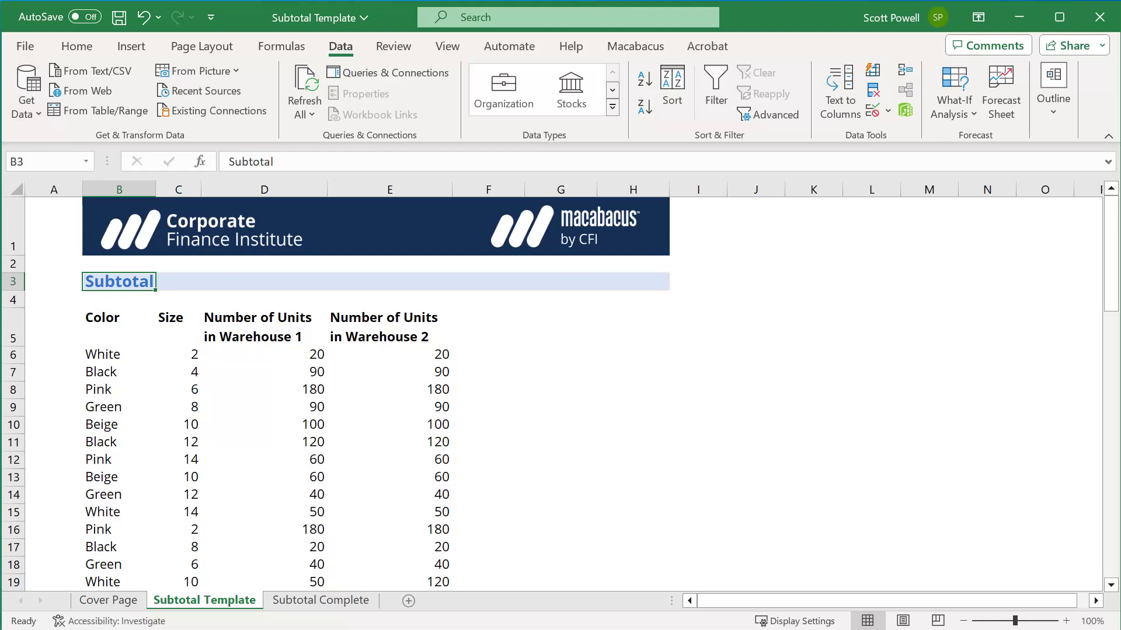
Examine the Color column by highlighting it from its header in B5 down to row 45.
left_click(119, 328)
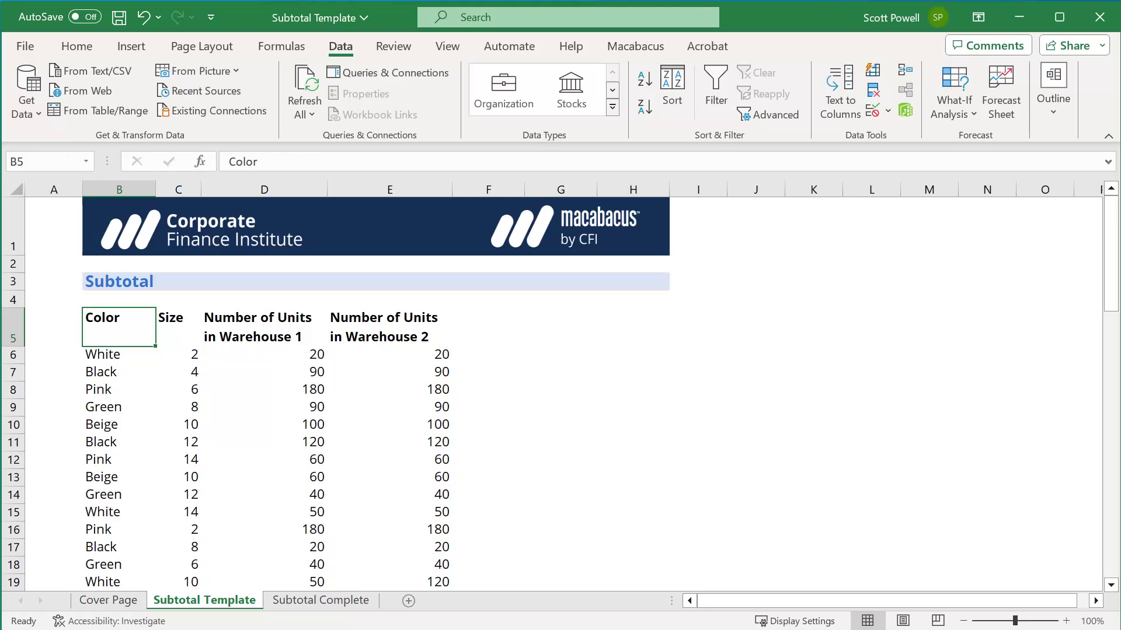
key("shift+Down")
key("shift+Down")
key("shift+Down")
key("shift+Down")
key("shift+Down")
key("shift+Down")
key("shift+Down")
key("shift+Down")
key("shift+Down")
key("shift+Down")
key("shift+Down")
key("shift+Down")
key("shift+Down")
key("shift+Down")
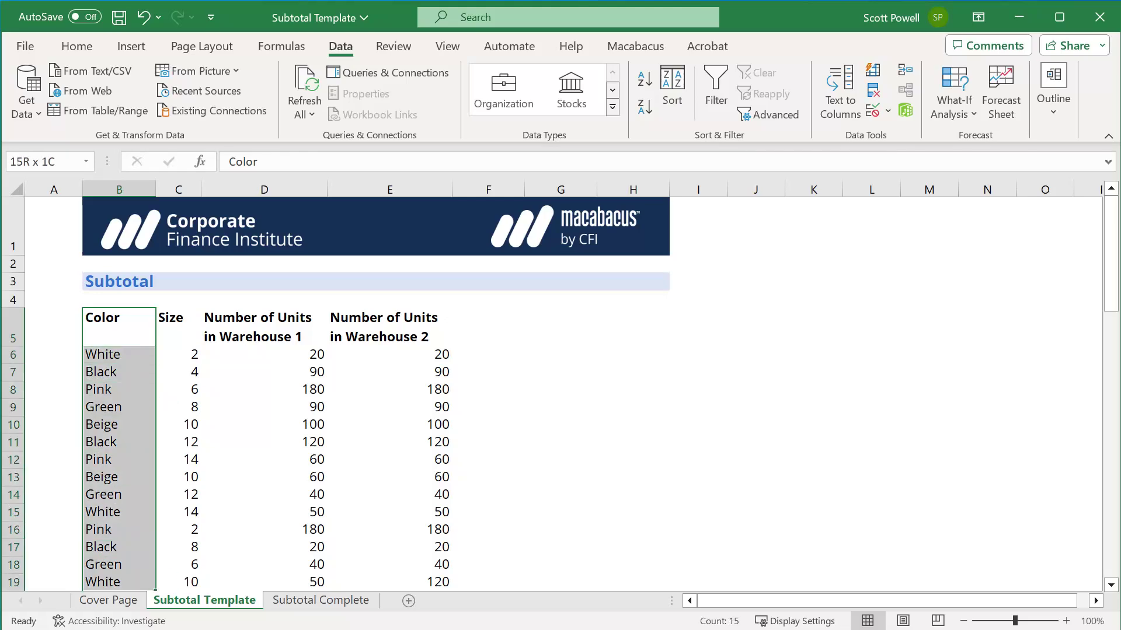
key("shift+Down")
key("shift+Down")
key("shift+Down")
key("shift+Down")
key("shift+Down")
key("shift+Down")
key("shift+Down")
key("shift+Down")
key("shift+Down")
key("shift+Down")
key("shift+Down")
key("shift+Down")
key("shift+Down")
key("shift+Down")
key("shift+Down")
key("shift+Down")
key("shift+Down")
key("shift+Down")
key("shift+Down")
key("shift+Down")
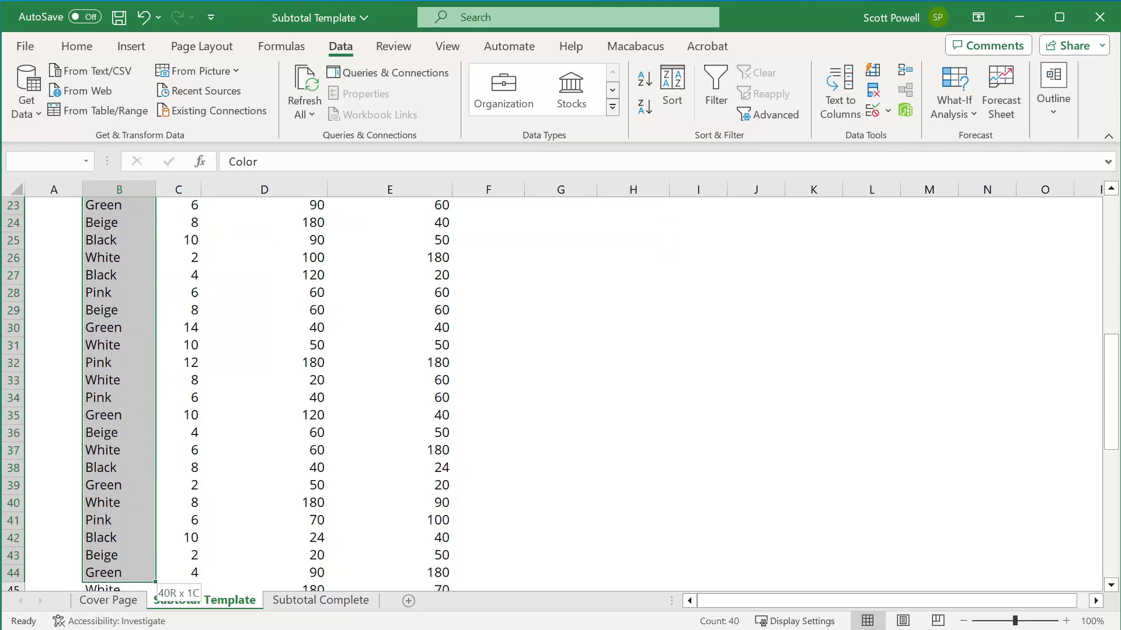
key("shift+Down")
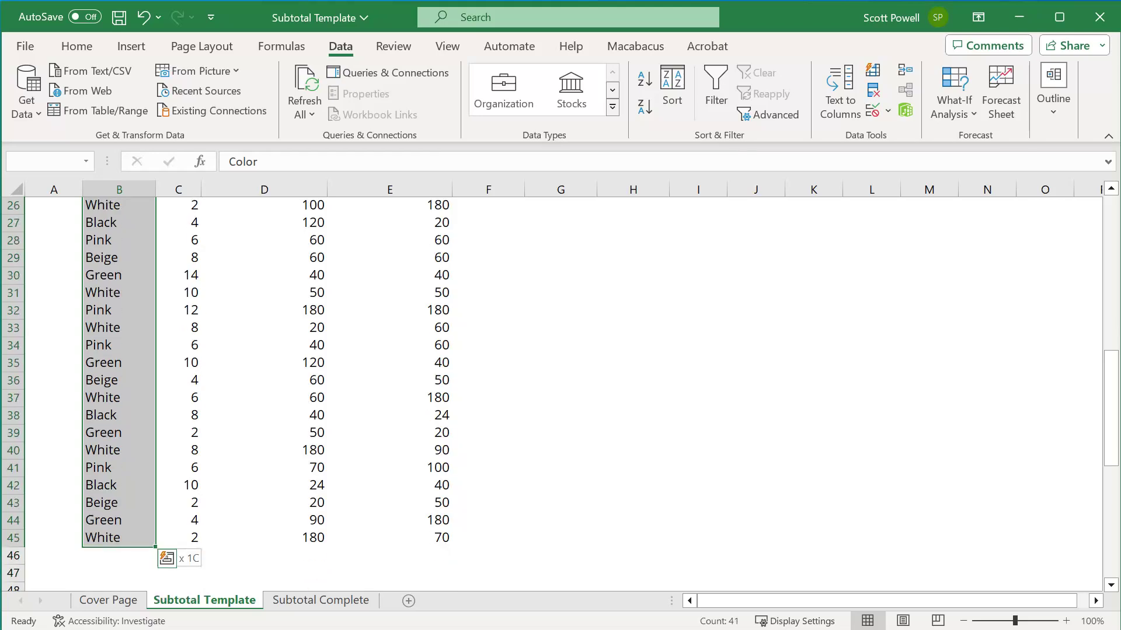
Examine the Size column by highlighting its values from row 6 downward.
key("Up")
key("Right")
key("Down")
key("Down")
key("shift+Down")
key("shift+Down")
key("shift+Down")
key("shift+Down")
key("shift+Down")
key("shift+Down")
key("shift+Down")
key("shift+Down")
key("shift+Down")
key("shift+Down")
key("shift+Down")
key("shift+Down")
key("shift+Down")
key("shift+Down")
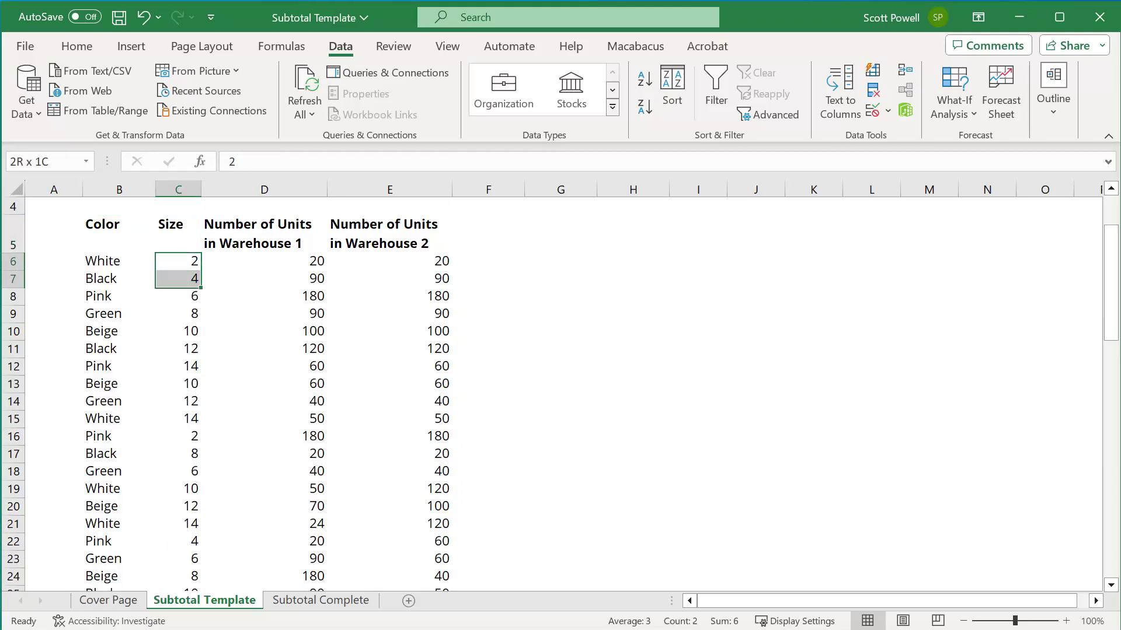
key("shift+Down")
key("shift+Down")
key("shift+Down")
key("shift+Down")
key("shift+Down")
key("shift+Down")
key("shift+Down")
key("shift+Down")
key("shift+Down")
key("shift+Down")
key("shift+Down")
key("shift+Down")
key("Up")
key("Up")
key("Up")
key("Up")
key("Up")
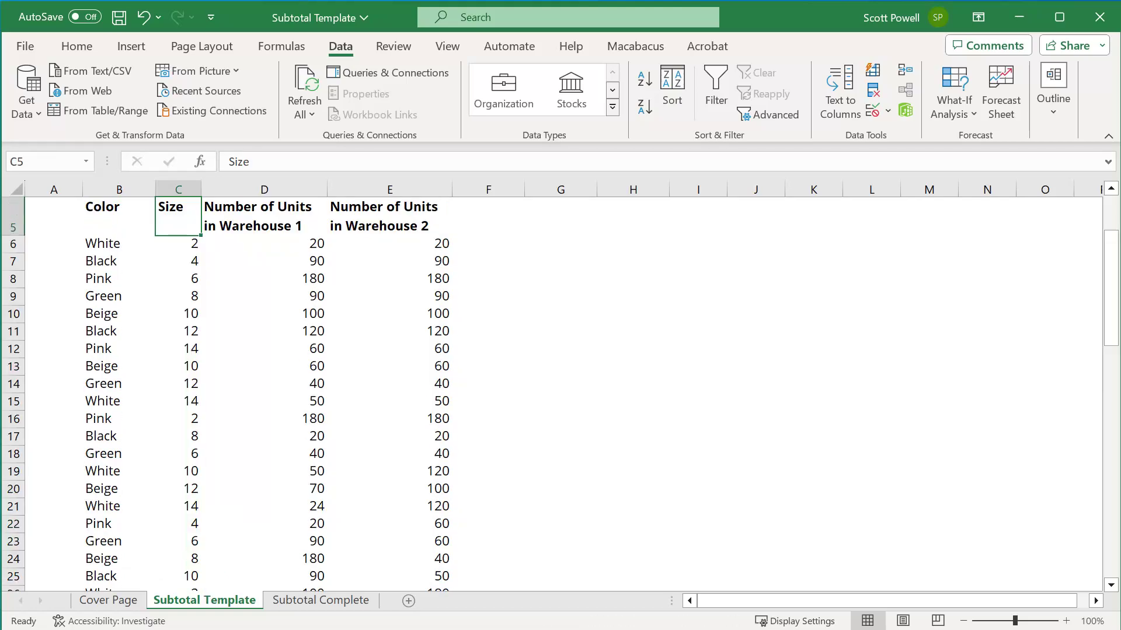
key("Down")
key("Down")
key("Down")
key("Down")
Examine the Number of Units columns for Warehouse 1 and Warehouse 2 by highlighting the upper rows of each.
key("Right")
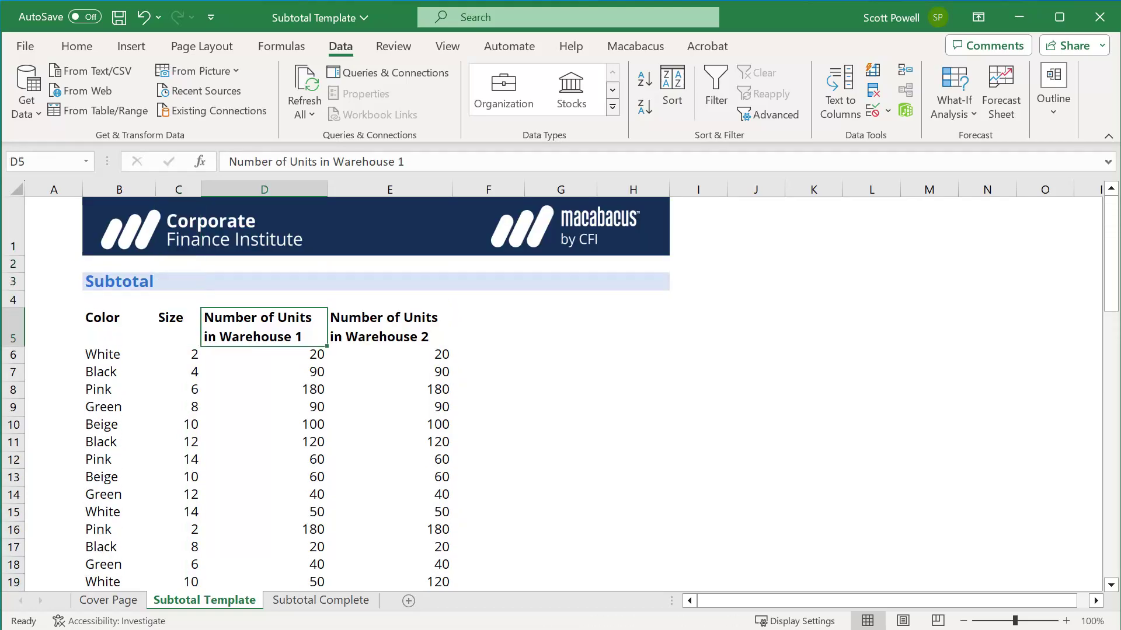
key("shift+Down")
key("shift+Down")
key("shift+Down")
key("shift+Down")
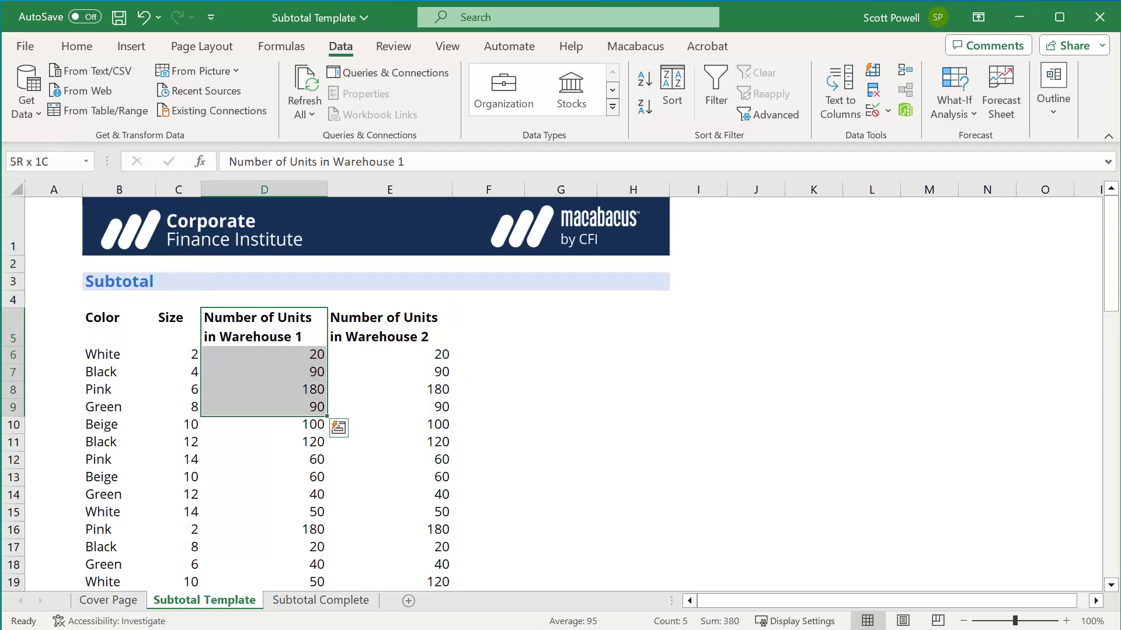
key("Right")
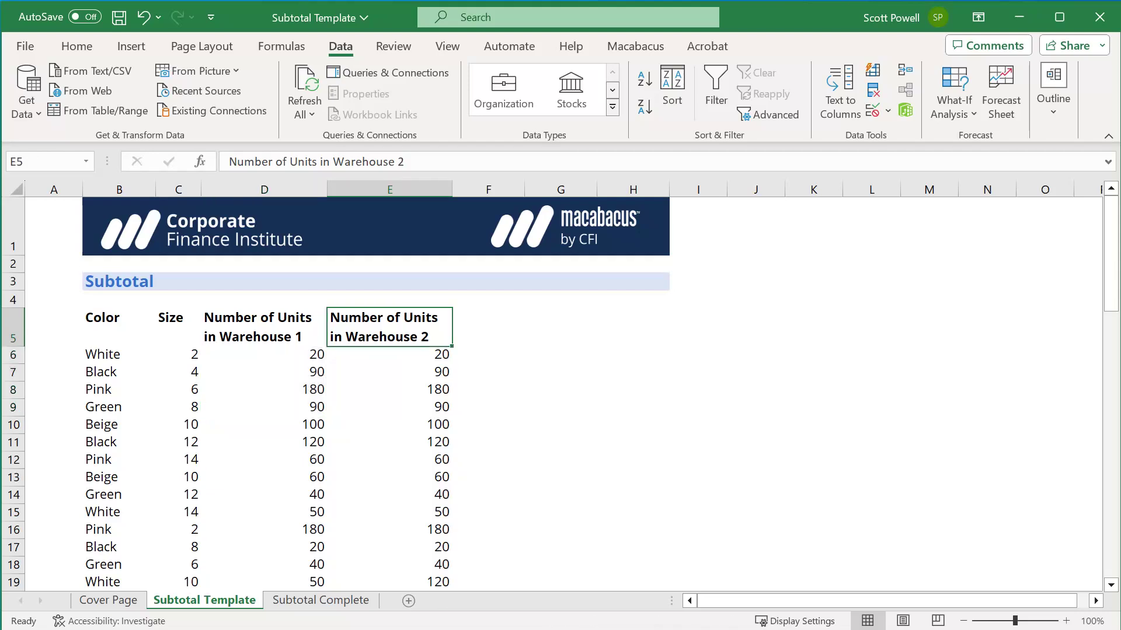
key("shift+Down")
key("shift+Down")
key("shift+Down")
key("shift+Down")
key("shift+Down")
key("shift+Down")
key("shift+Down")
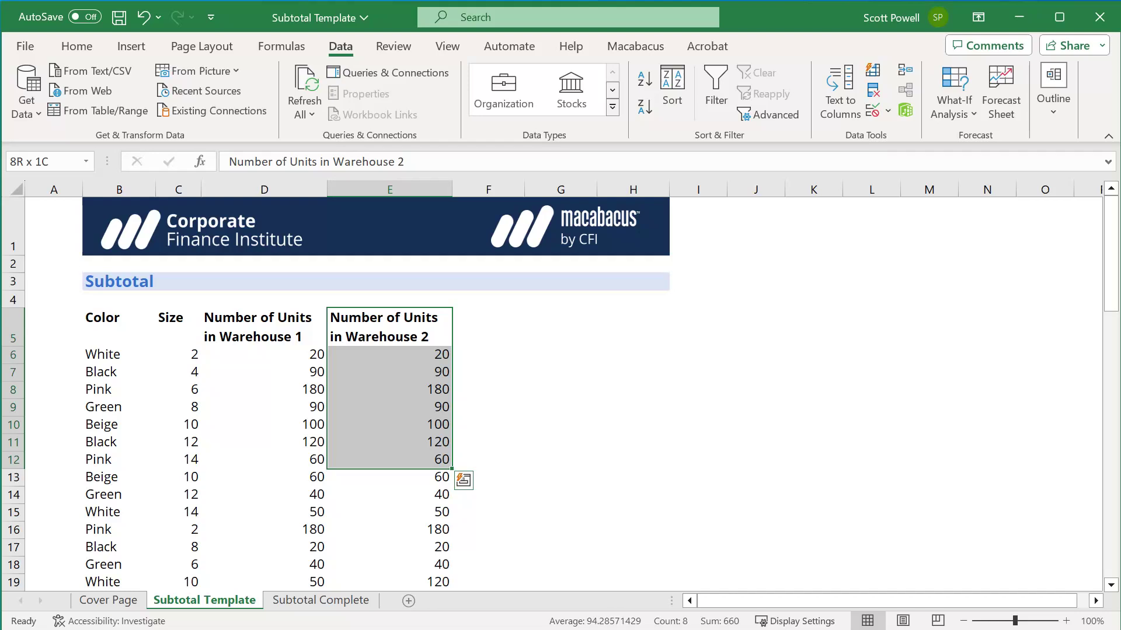
Sort the whole table B5:E45 by Color on cell values from A to Z, treating the first row as headers.
key("Left")
key("Left")
key("Left")
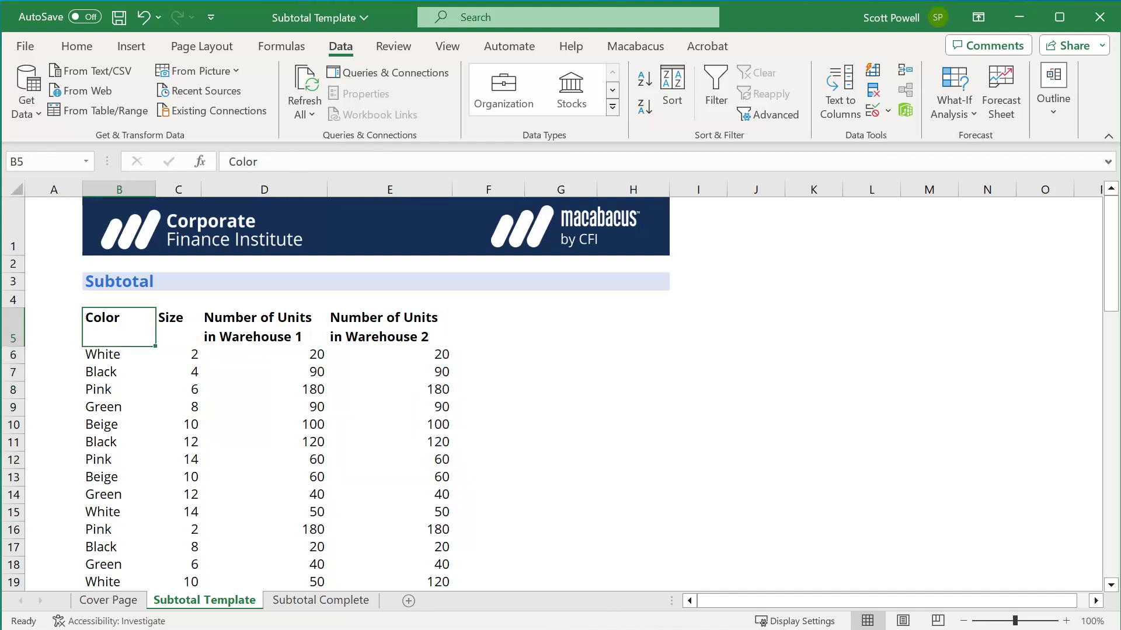
key("shift+Right")
key("shift+Right")
key("shift+Right")
key("shift+Down")
key("shift+Down")
key("shift+Down")
key("shift+Down")
key("shift+Down")
key("shift+Down")
key("shift+Down")
key("shift+Down")
key("shift+Down")
key("shift+Down")
key("shift+Down")
key("shift+Down")
key("shift+Down")
key("shift+Down")
key("shift+Down")
key("shift+Down")
key("shift+Down")
key("shift+Down")
key("shift+Down")
key("shift+Down")
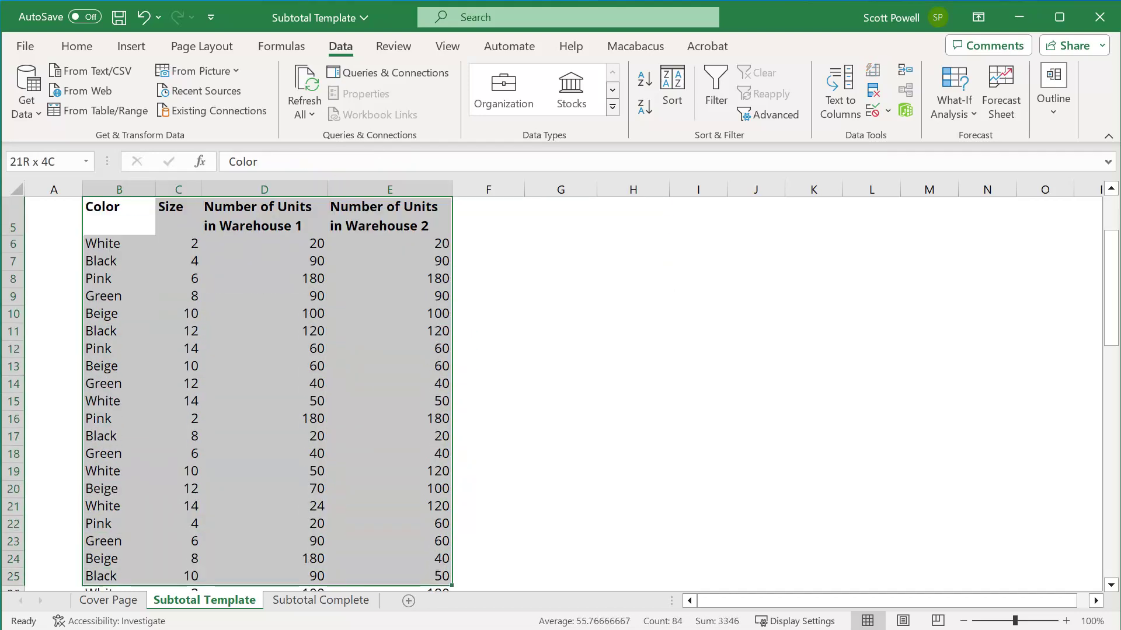
key("shift+Down")
key("shift+Down")
key("shift+Down")
key("shift+Down")
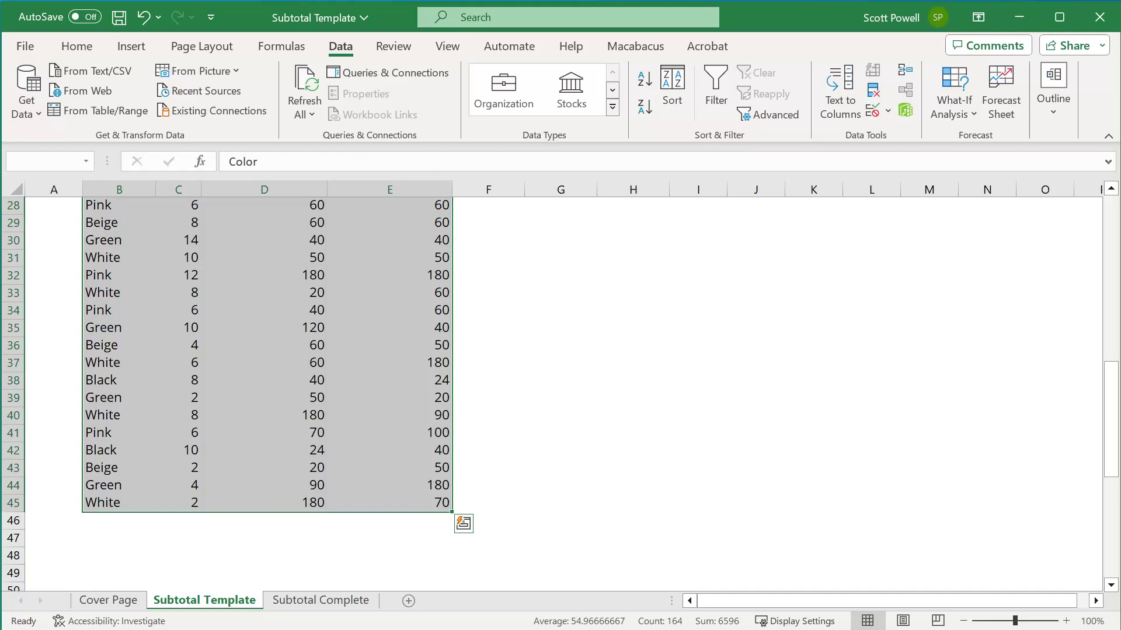
key("alt")
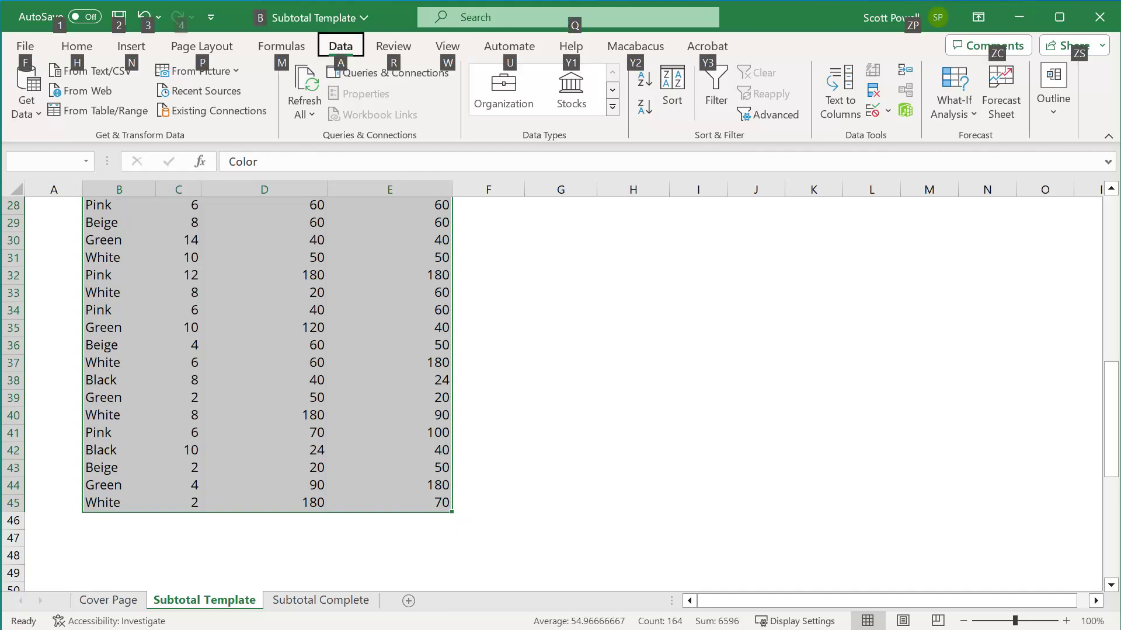
key("a")
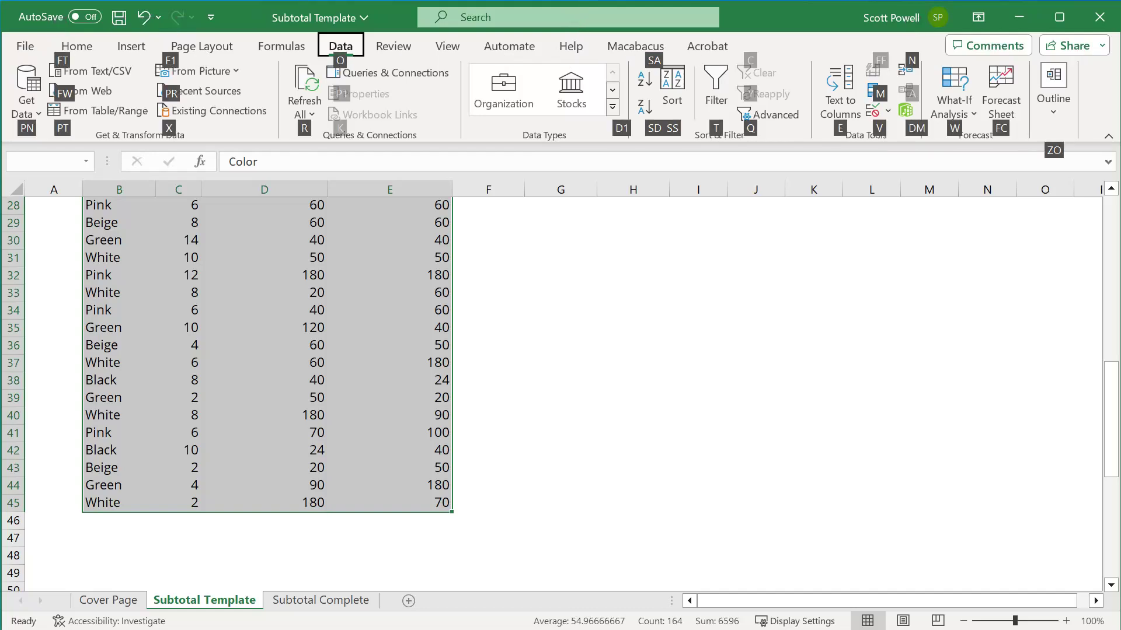
key("s")
key("s")
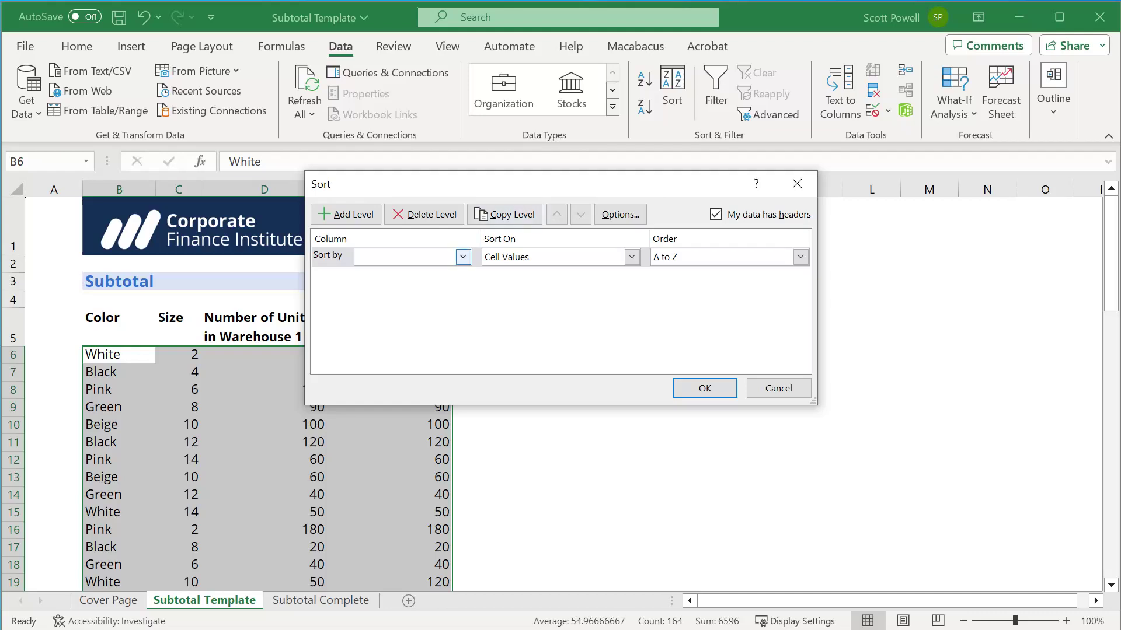
left_click(463, 258)
key("Down")
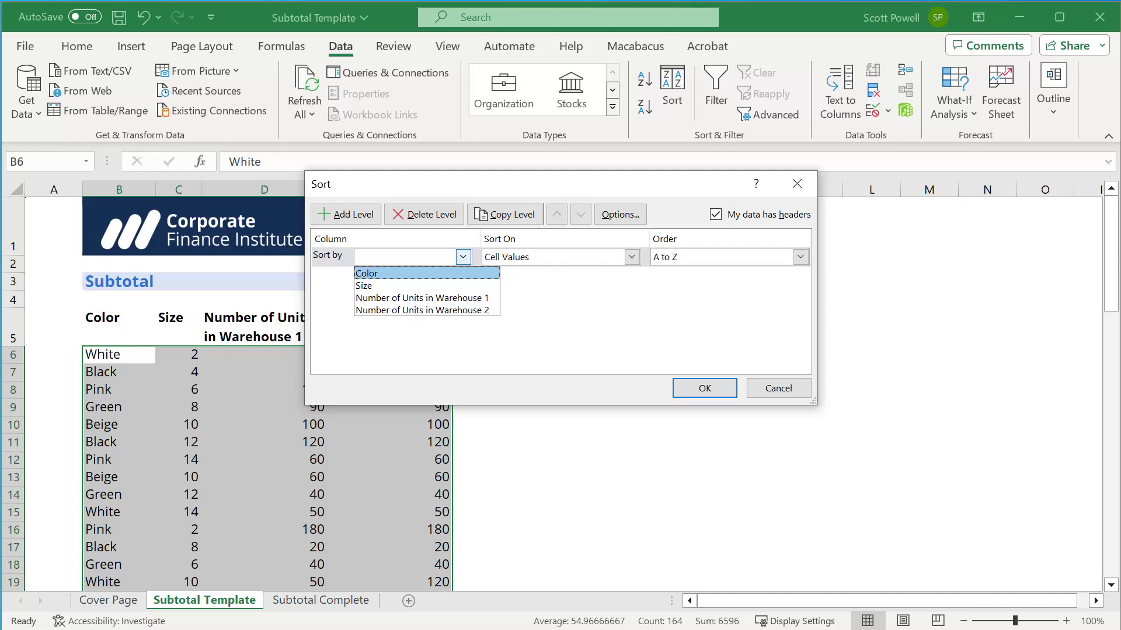
key("Return")
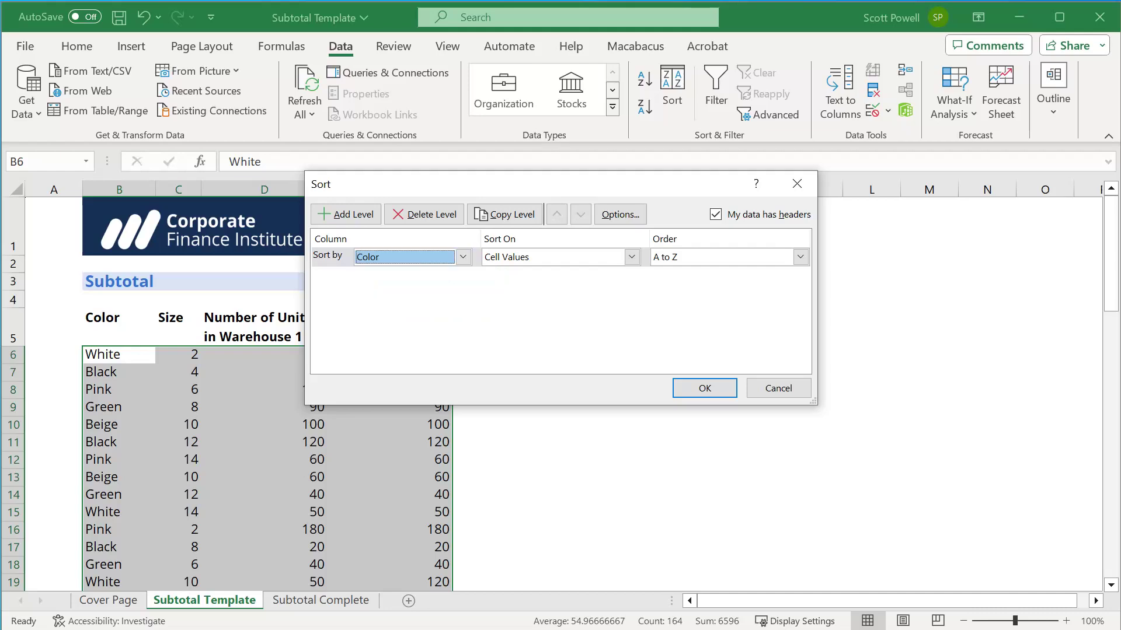
key("Return")
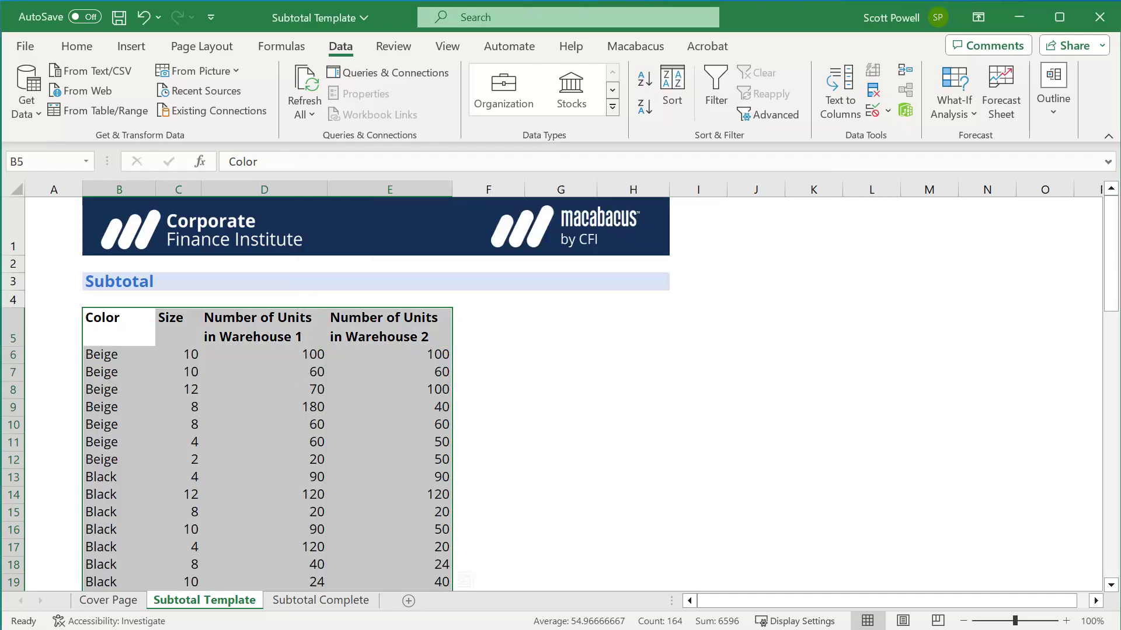
Look through the sorted rows to check how the colors are grouped.
left_click(264, 372)
scroll(264, 372, "down", 4)
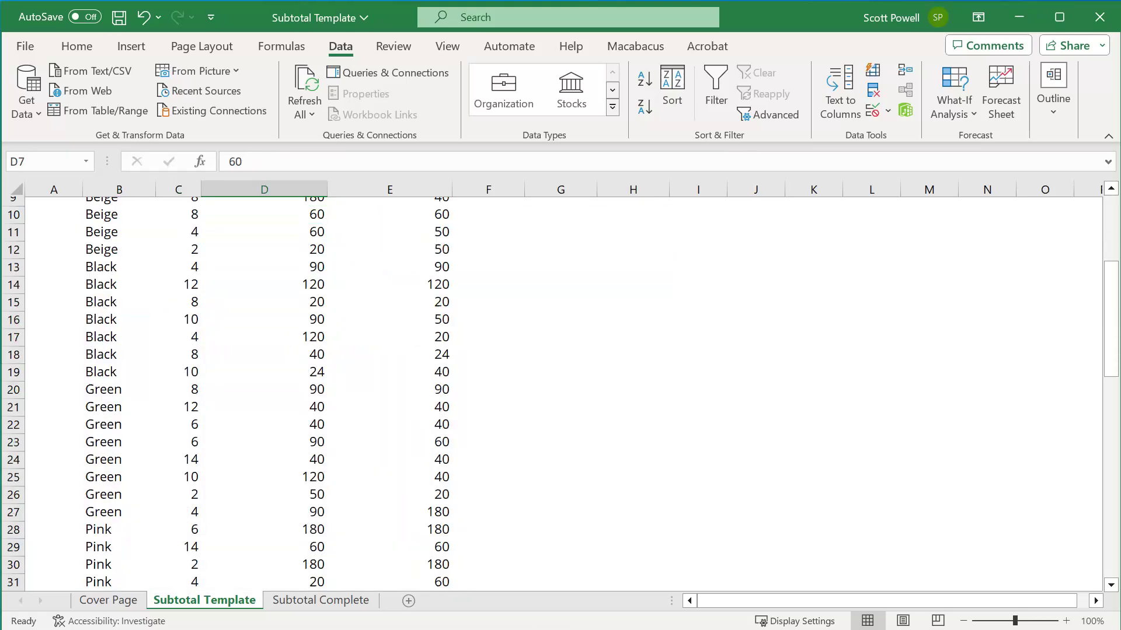
scroll(292, 380, "down", 6)
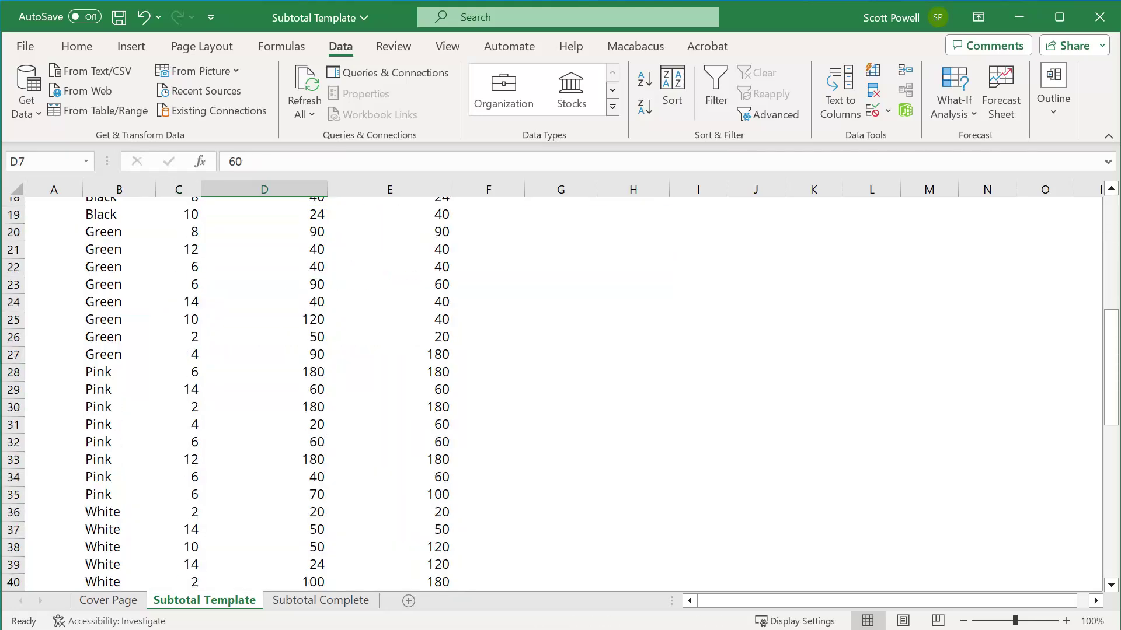
scroll(292, 379, "up", 3)
scroll(291, 379, "up", 6)
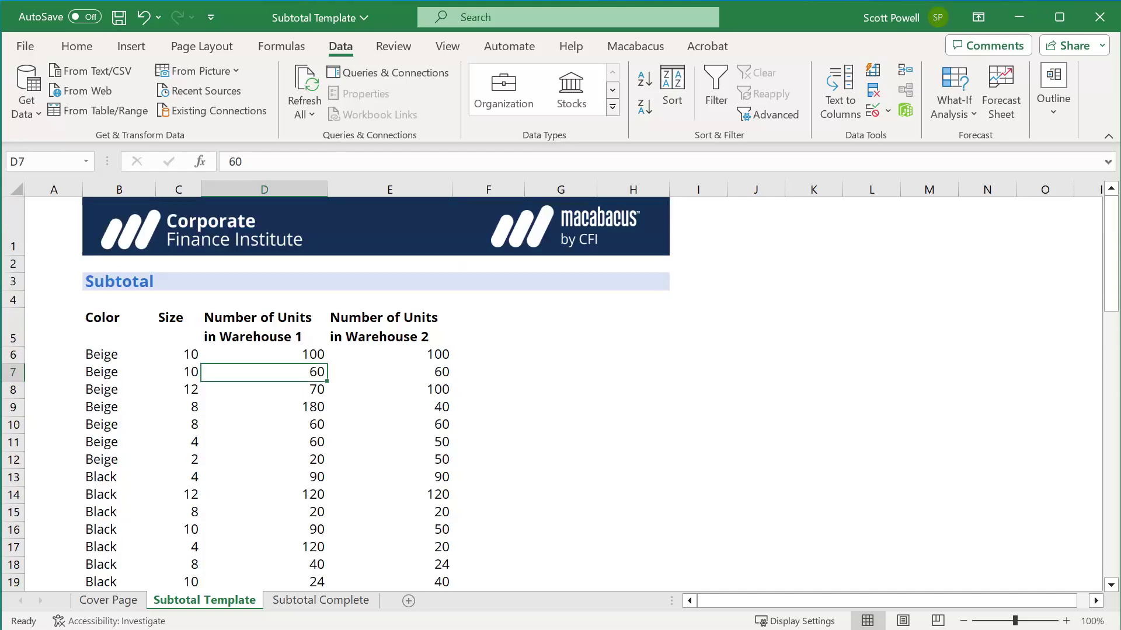
Add Sum subtotals to table B5:E45 at each change in Color for the units in Warehouse 1 and Warehouse 2.
left_click(119, 327)
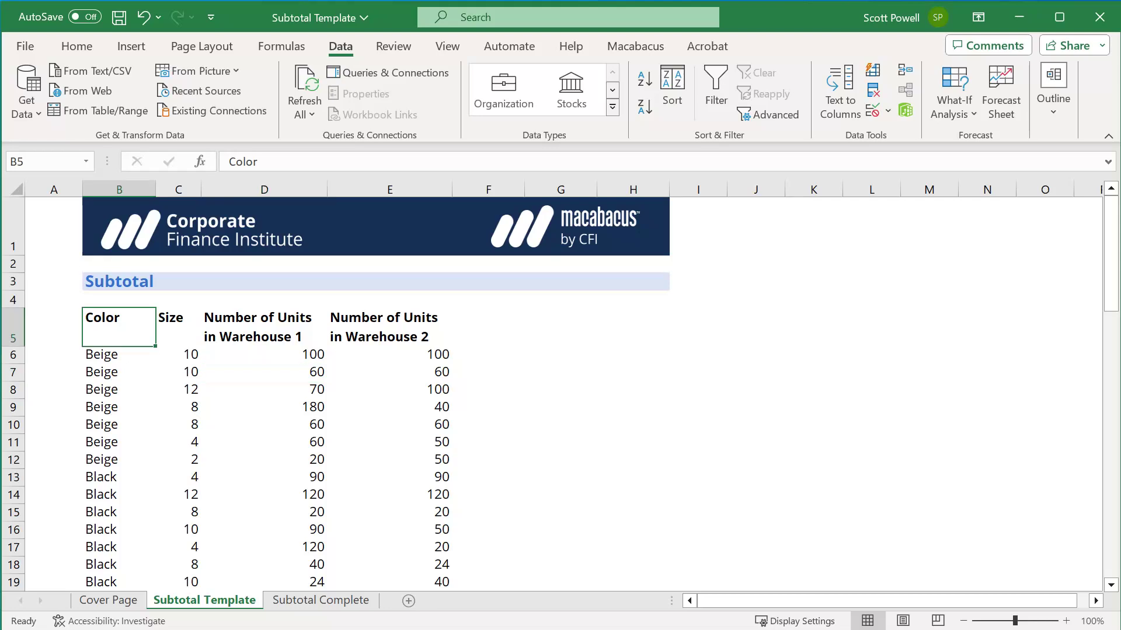
left_click_drag(119, 327, 432, 376)
key("shift+Down")
key("shift+Down")
key("shift+Down")
key("shift+Down")
key("shift+Down")
key("shift+Down")
key("shift+Down")
key("shift+Down")
key("shift+Down")
key("shift+Down")
key("shift+Down")
key("shift+Down")
key("shift+Down")
key("shift+Down")
key("shift+Down")
key("shift+Down")
key("shift+Down")
key("shift+Down")
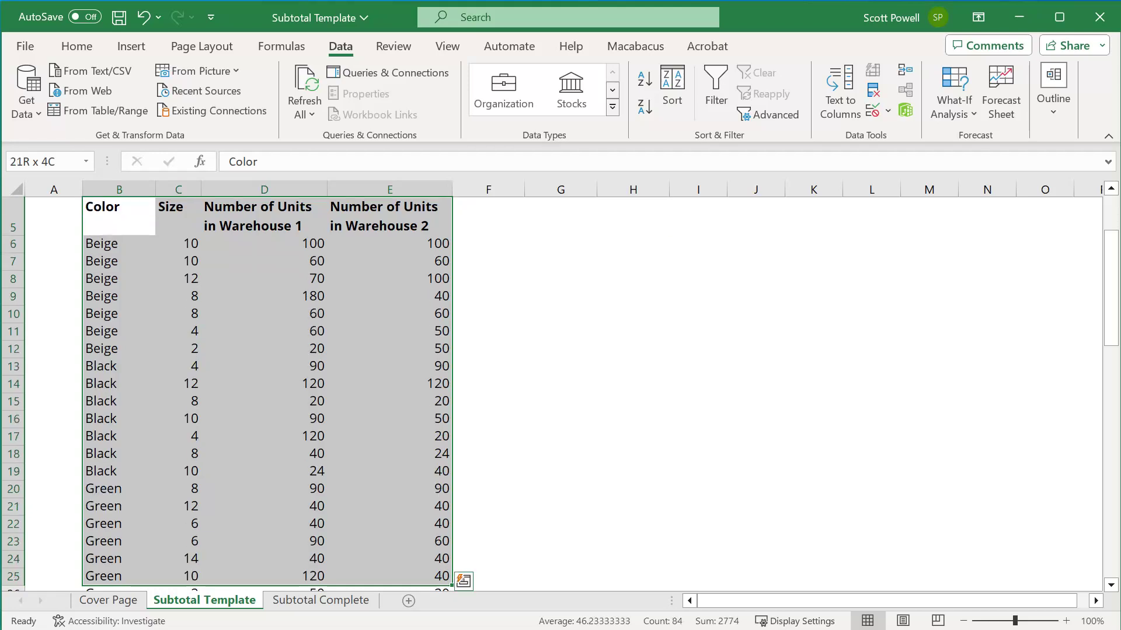
left_click_drag(434, 576, 449, 559)
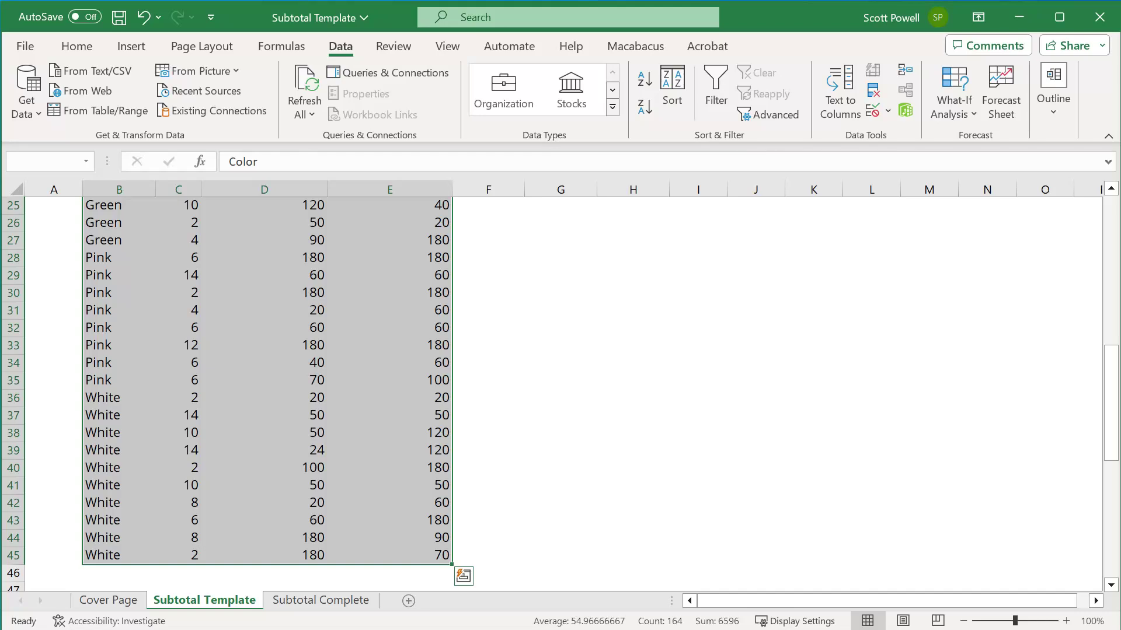
key("alt")
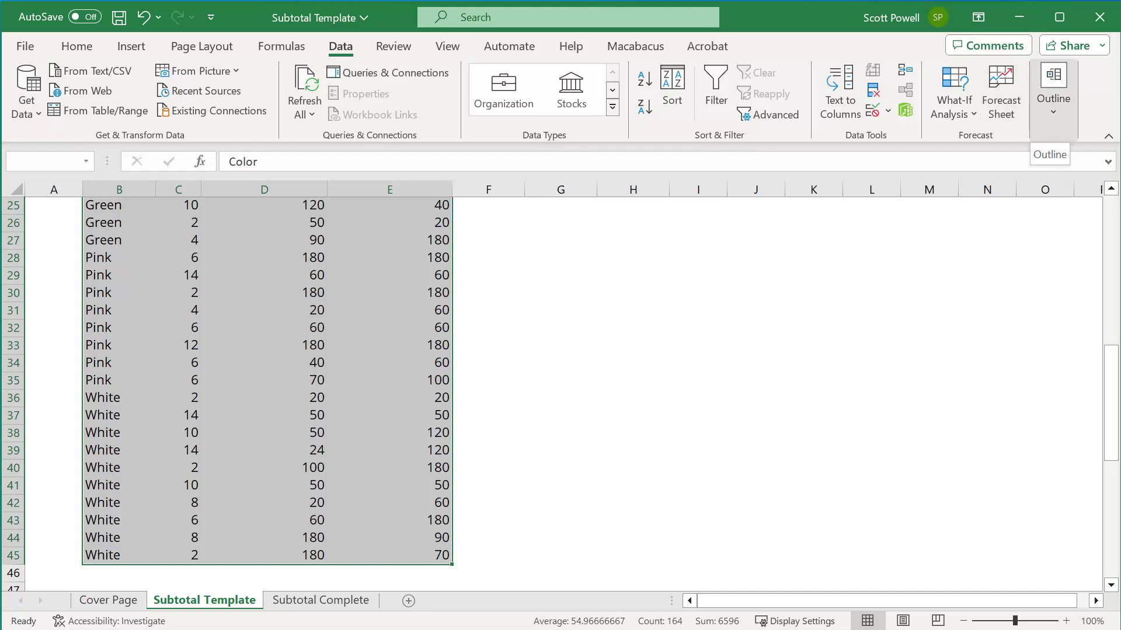
left_click(1053, 93)
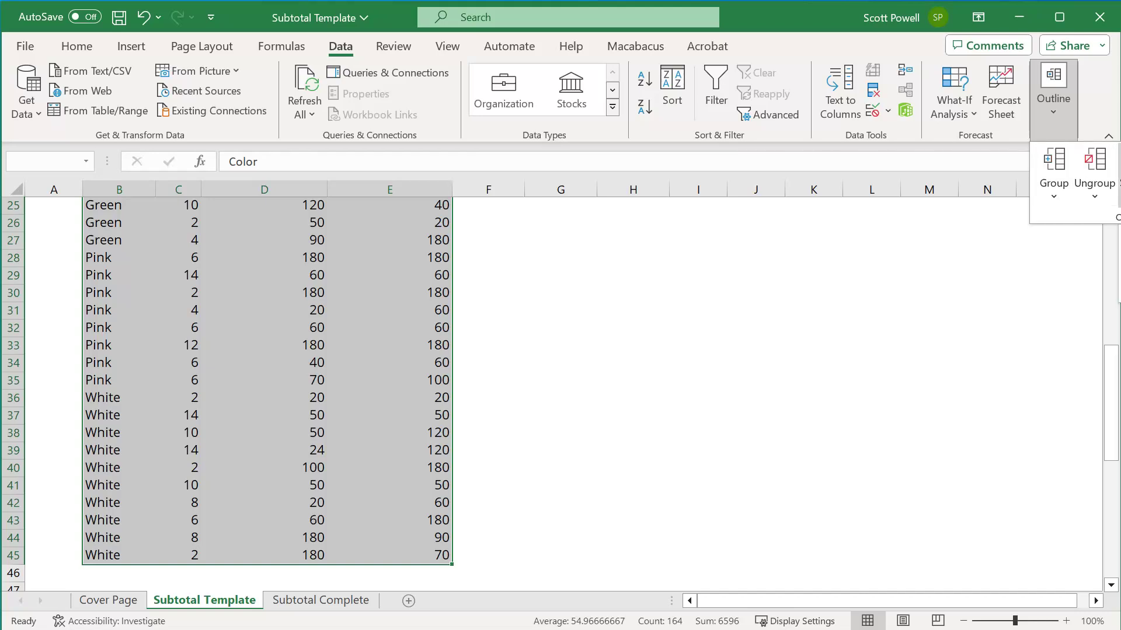
left_click(1119, 176)
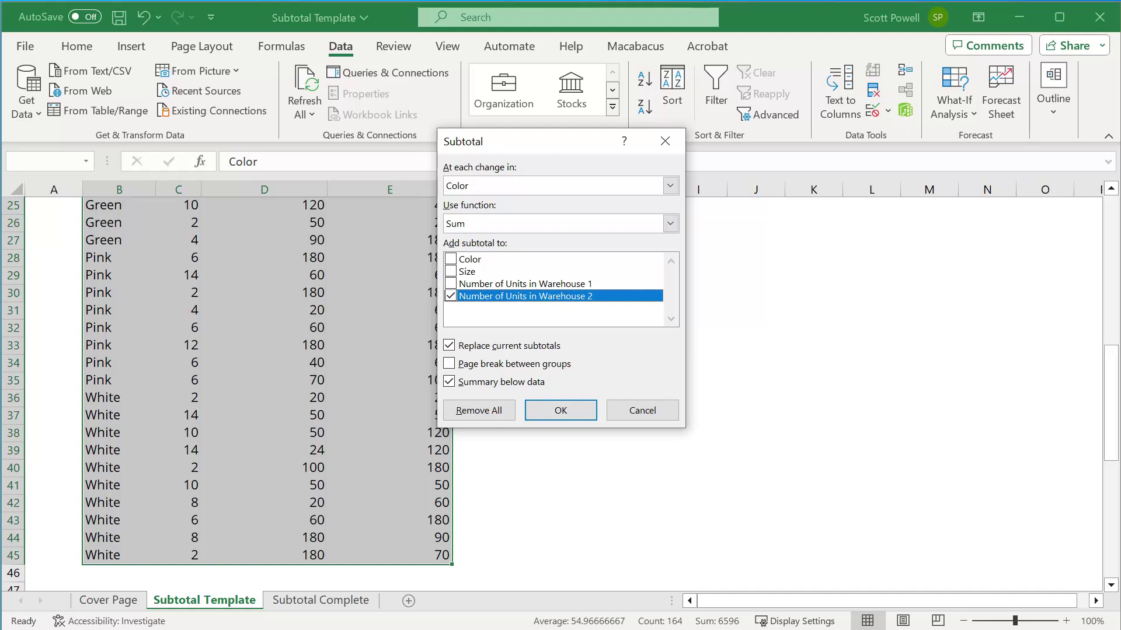
left_click(451, 283)
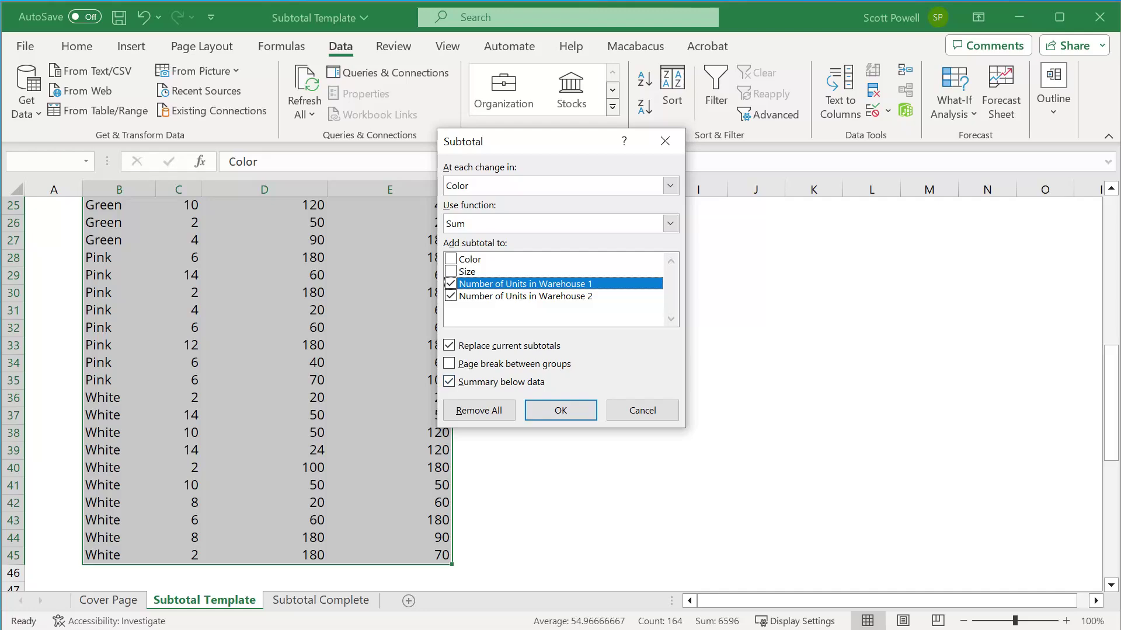
left_click(560, 410)
Collapse the outline to level 1 for the grand total, and expand it to level 2 for the color subtotals.
scroll(560, 391, "up", 8)
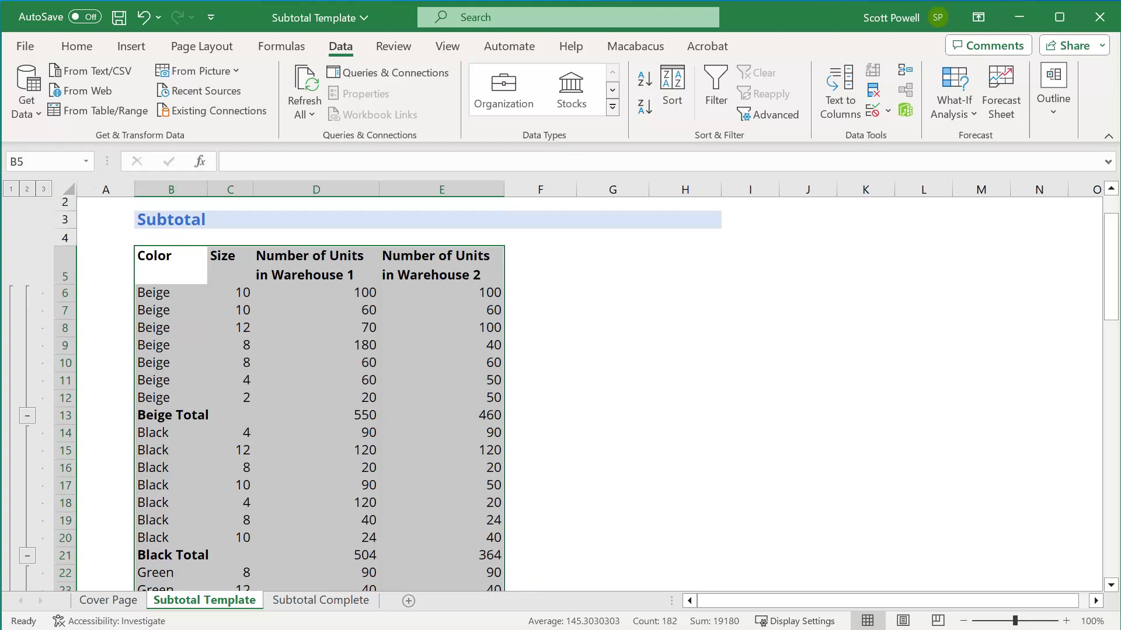
left_click(11, 189)
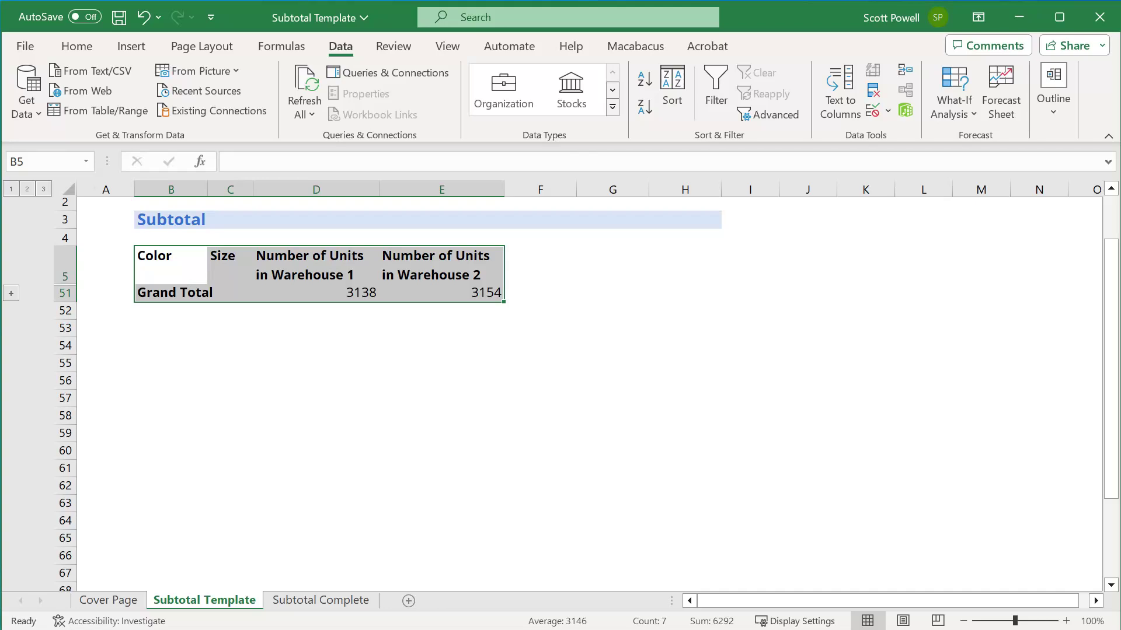
left_click(27, 189)
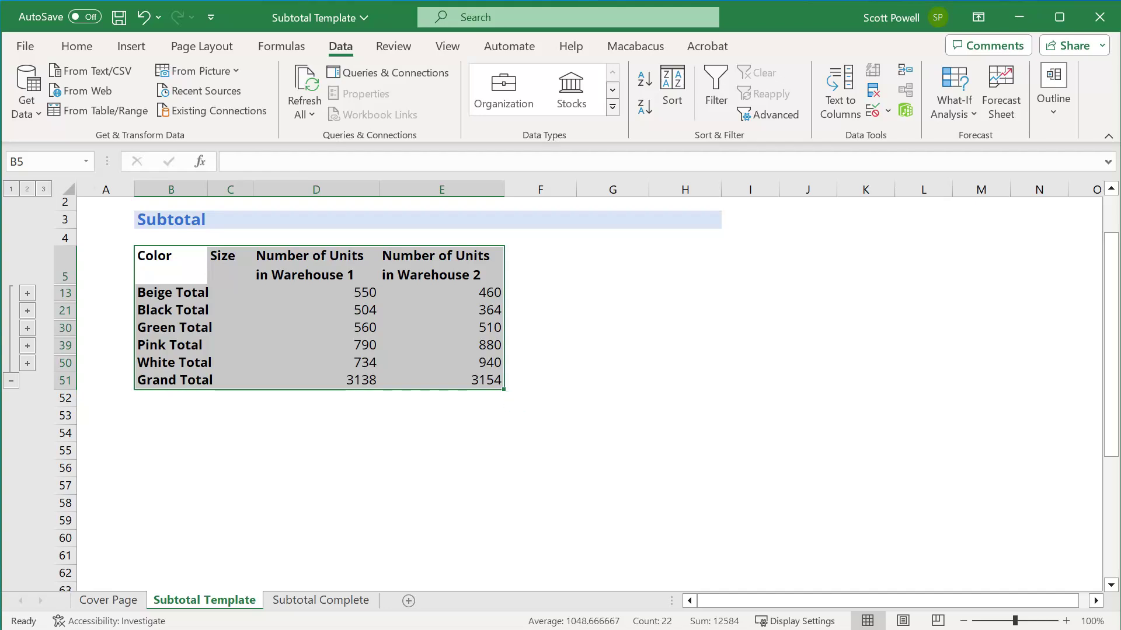
Expand the outline to show every detail row, and set up a subtotal using Count at each change in Size.
key("alt+a")
key("j")
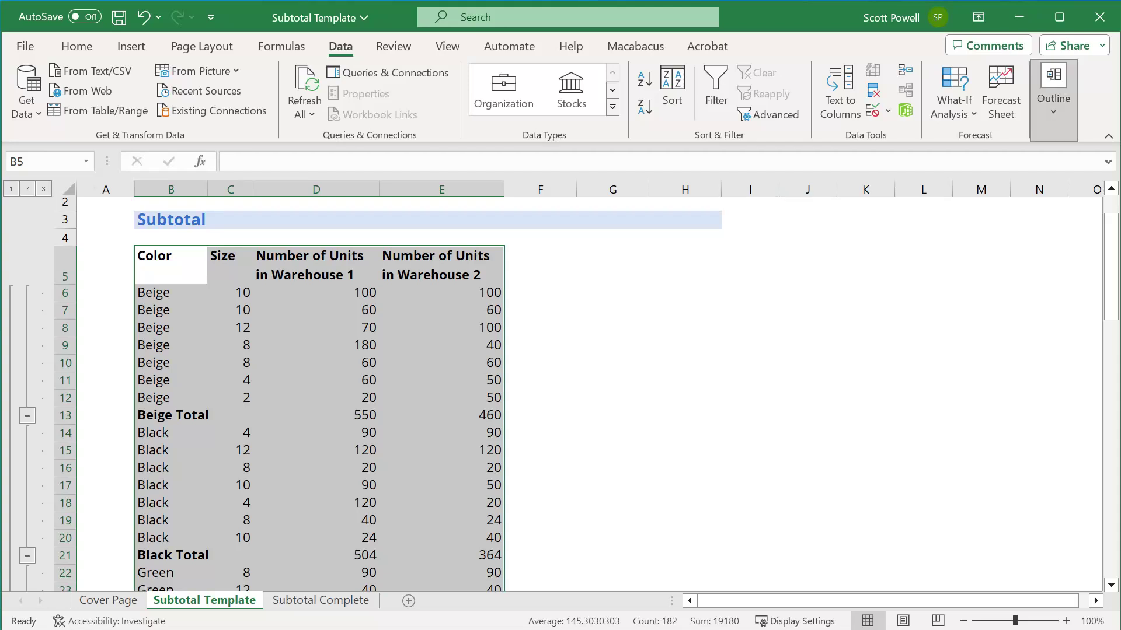
left_click(1052, 87)
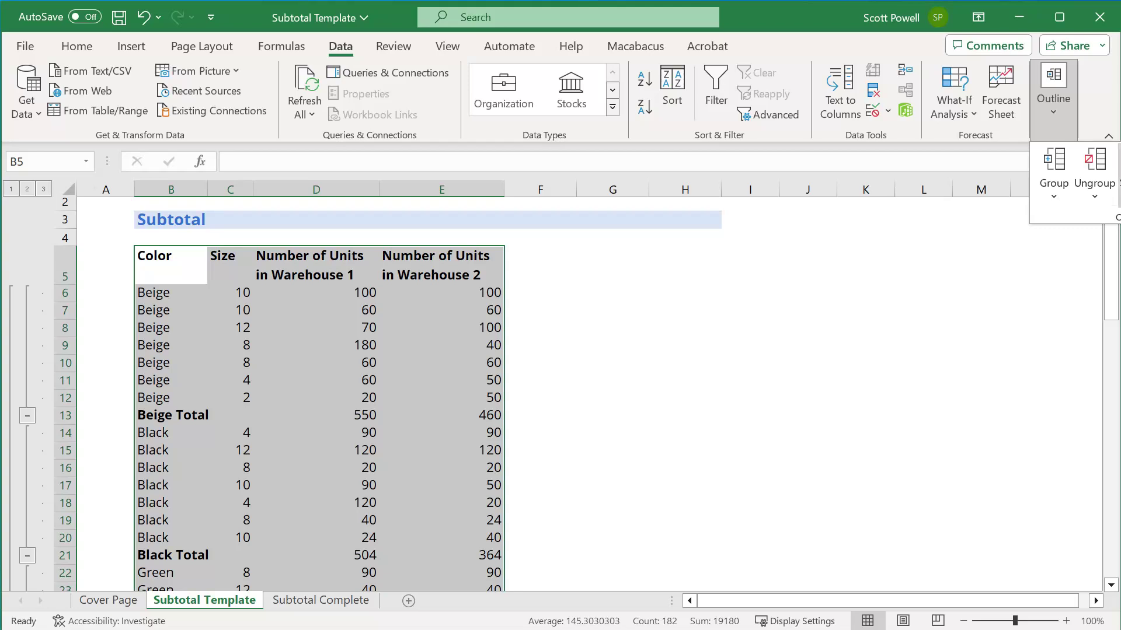
left_click(1118, 175)
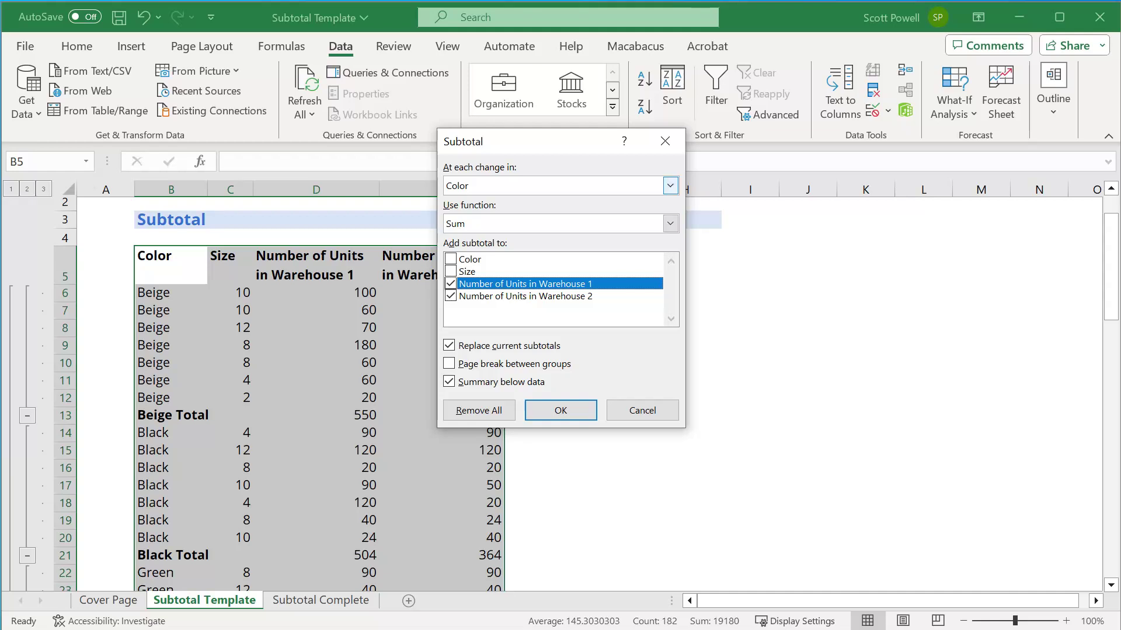
left_click_drag(525, 142, 694, 174)
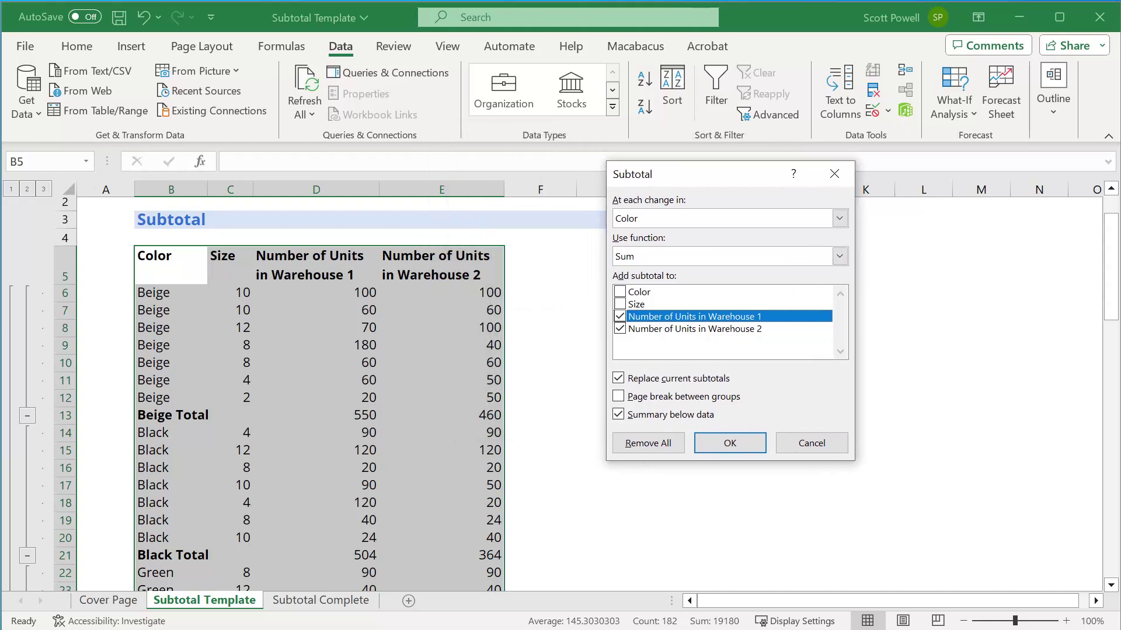
left_click(839, 218)
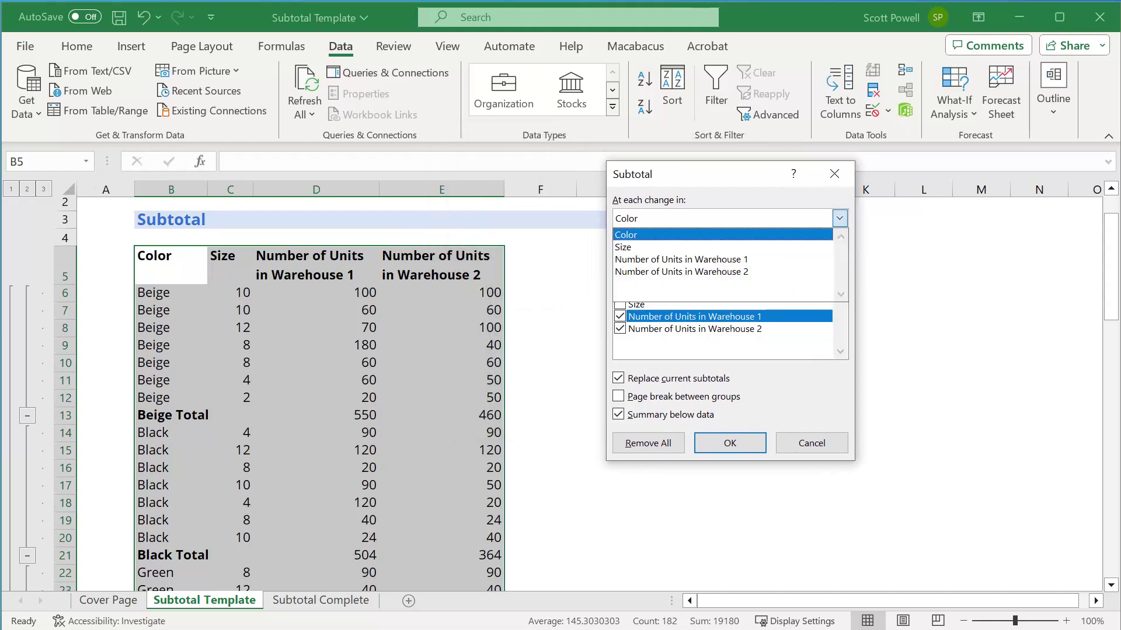
left_click(729, 248)
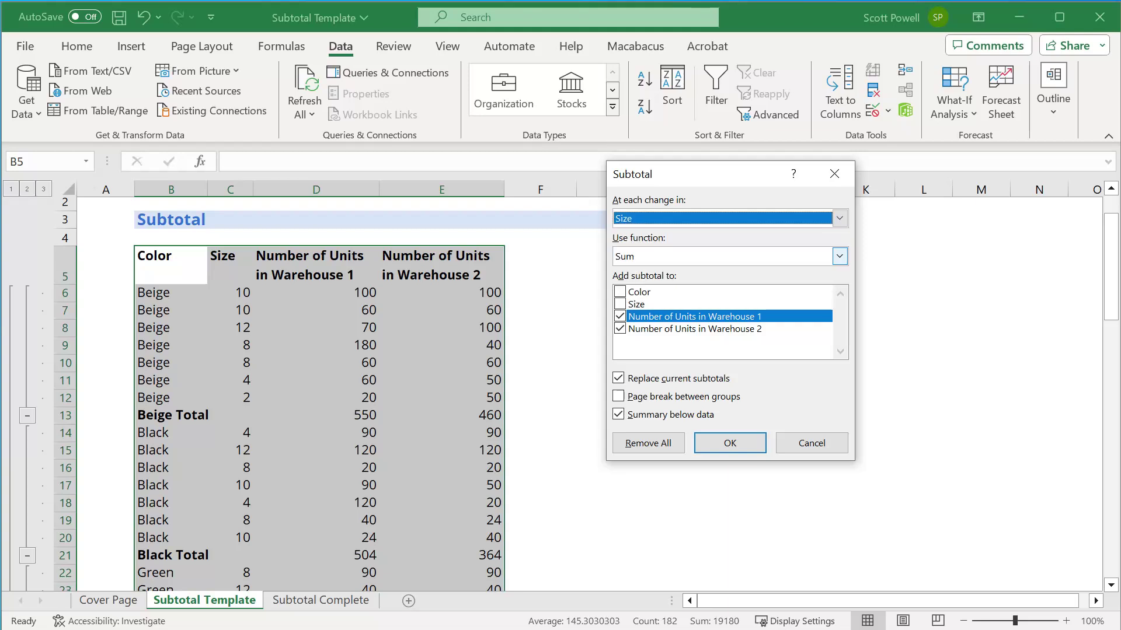
left_click(839, 256)
left_click(722, 285)
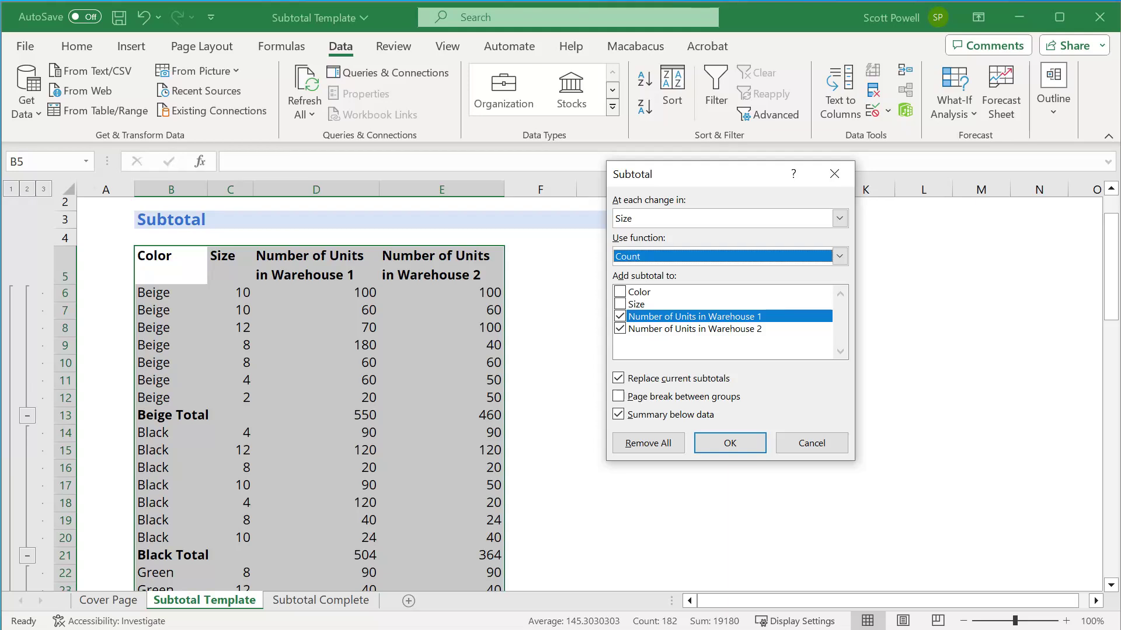
Add the count subtotal to Size only, excluding both warehouse unit columns, without replacing the current subtotals, and apply it.
key("Tab")
key("space")
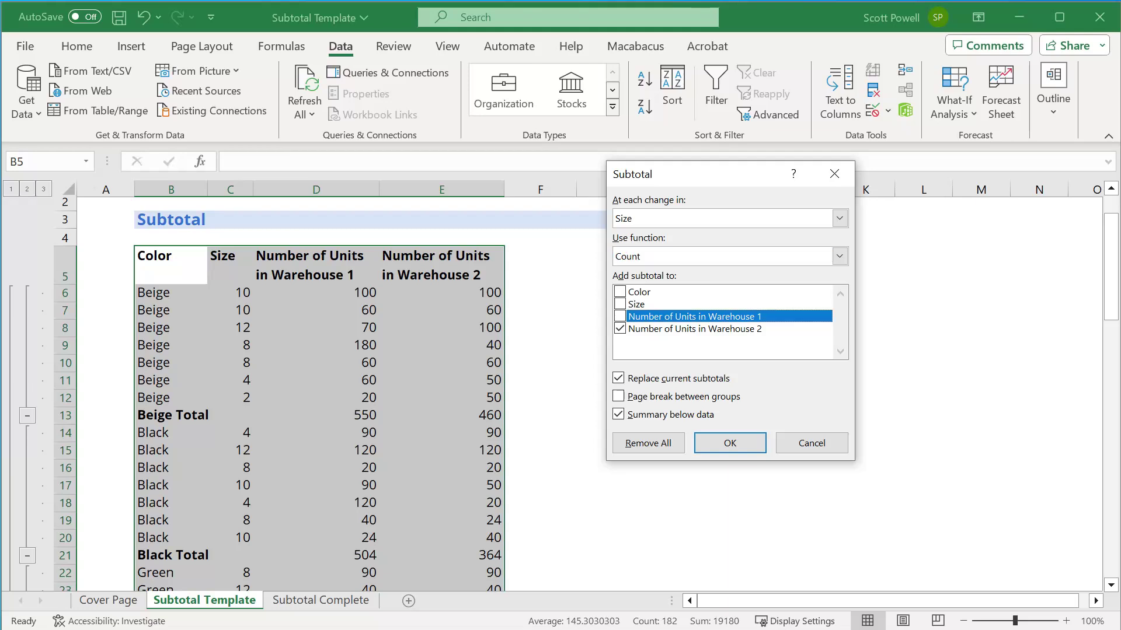
left_click(620, 329)
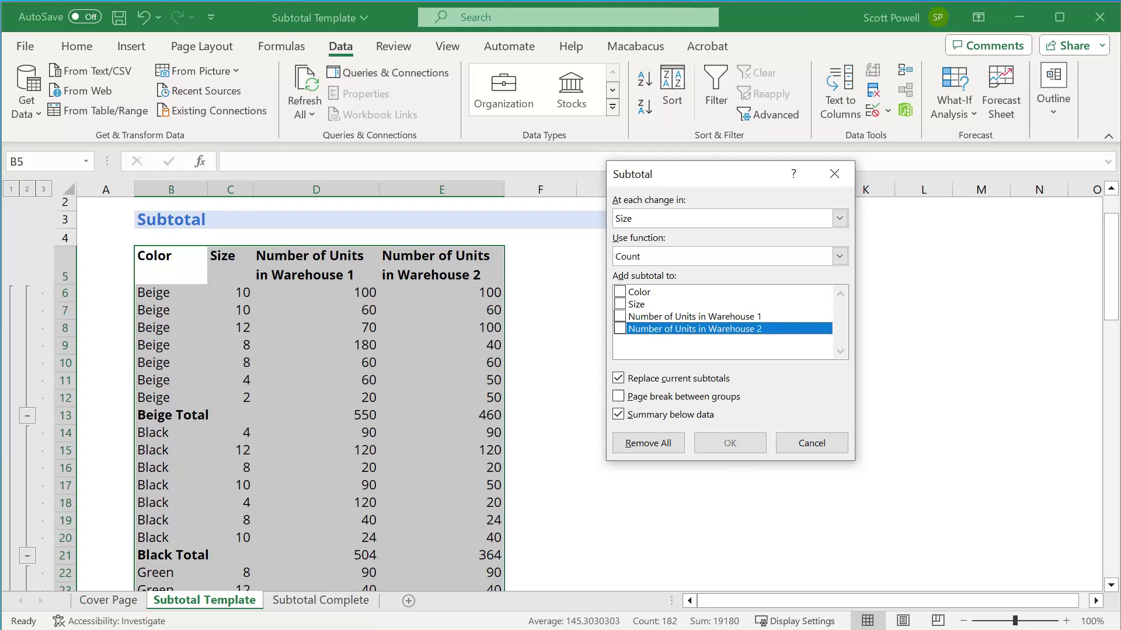
left_click(620, 304)
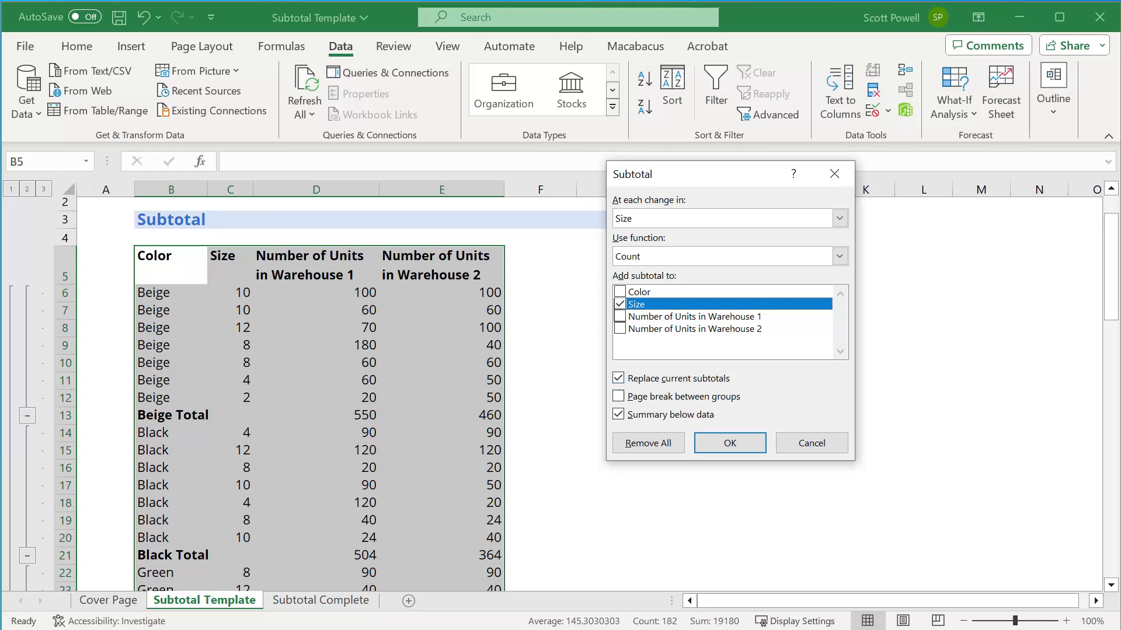
left_click(618, 378)
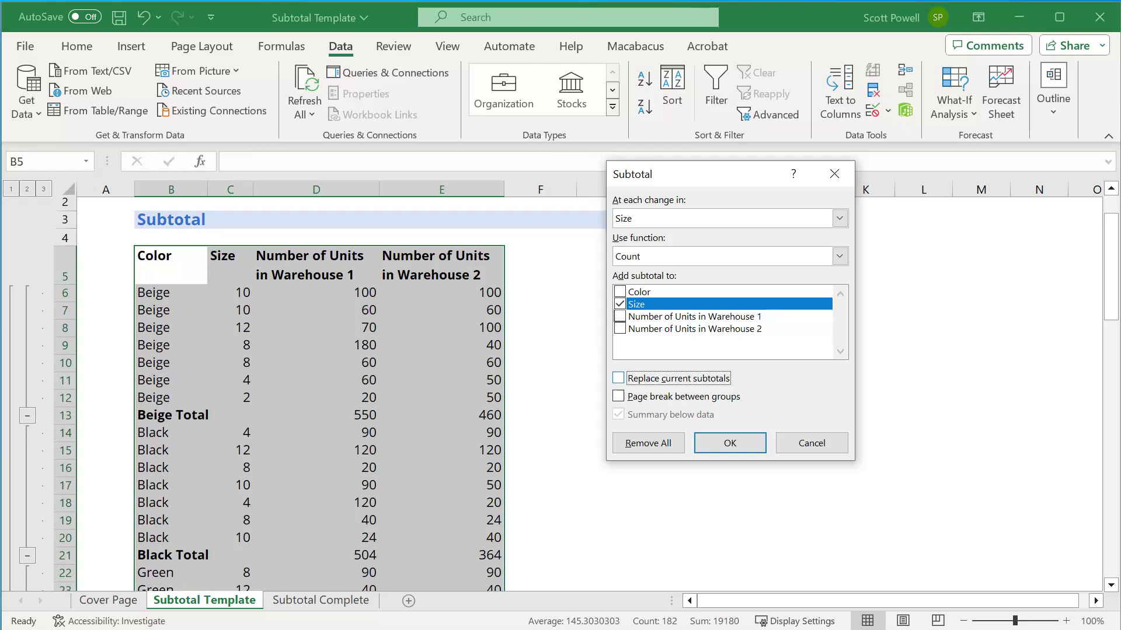
left_click(729, 442)
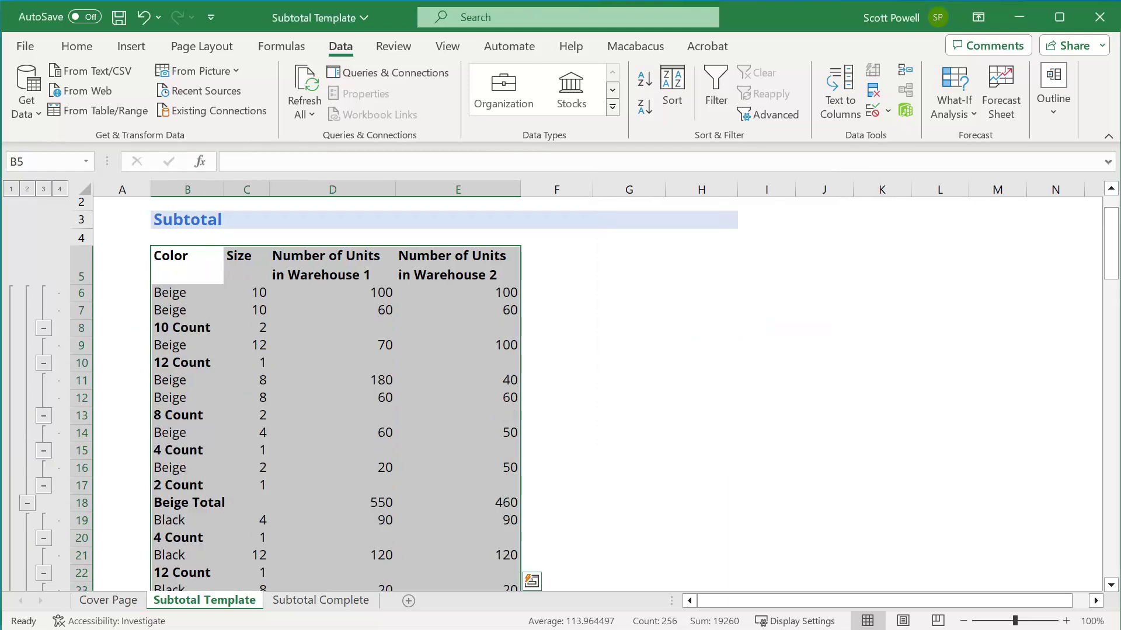
Collapse the outline to level 1 to check the grand count and grand totals, and expand it to level 2 for the color totals.
left_click(11, 189)
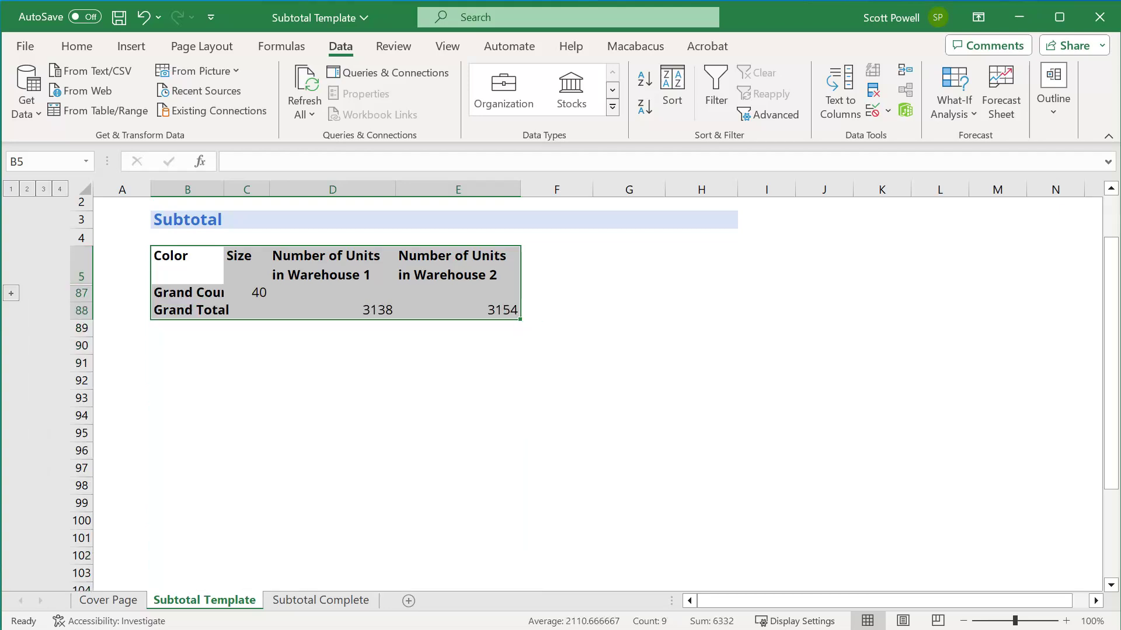
left_click(246, 293)
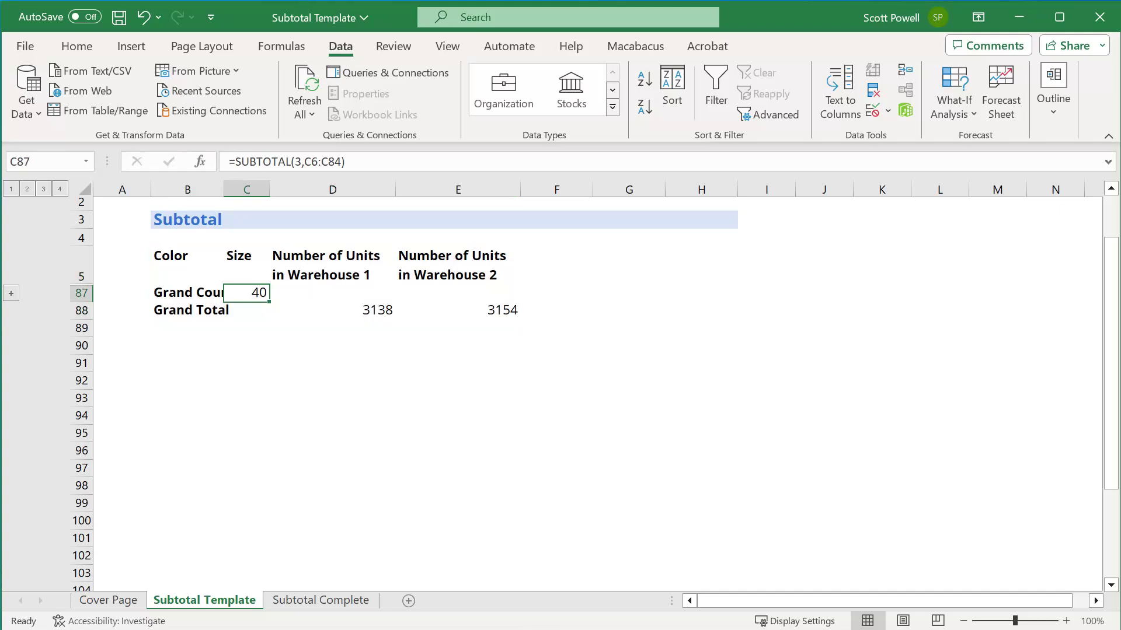
left_click_drag(333, 310, 458, 310)
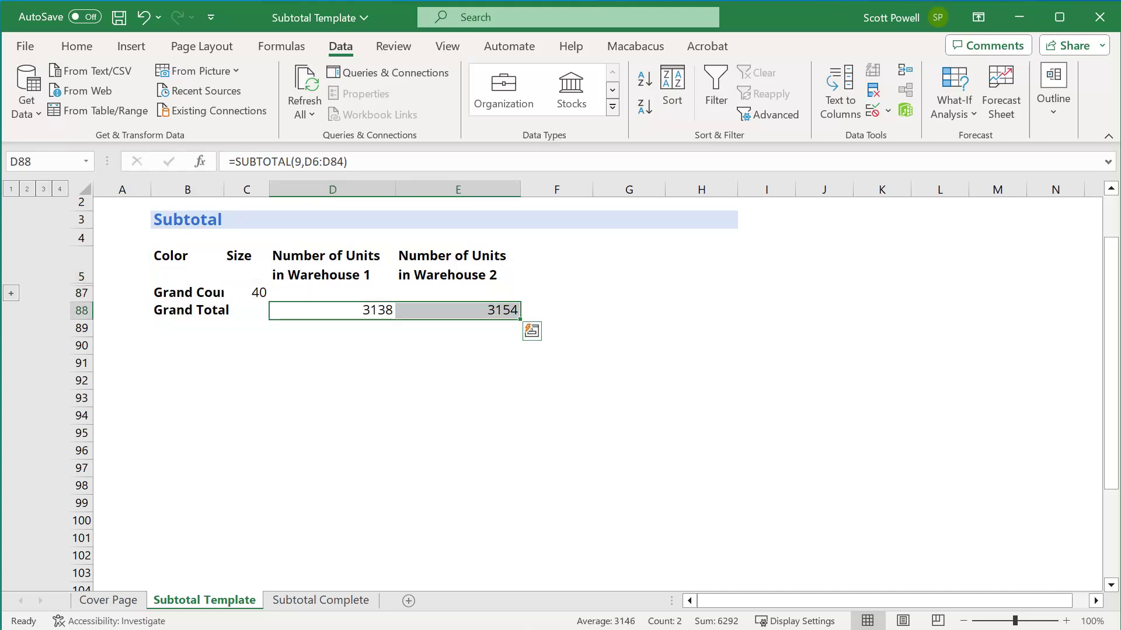
left_click(27, 189)
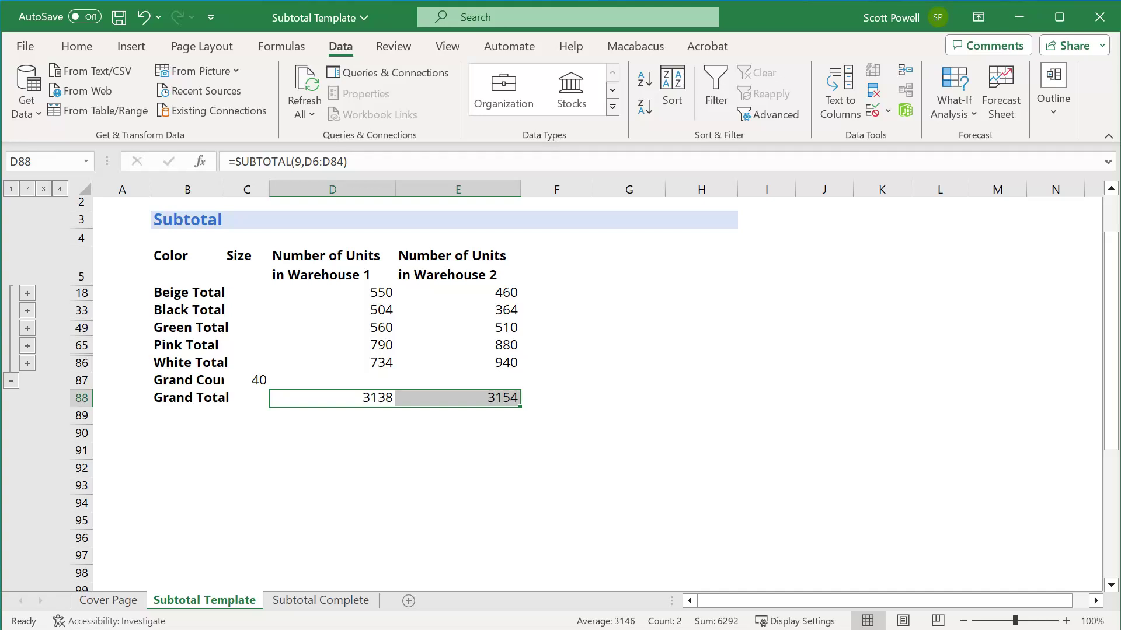
left_click(246, 363)
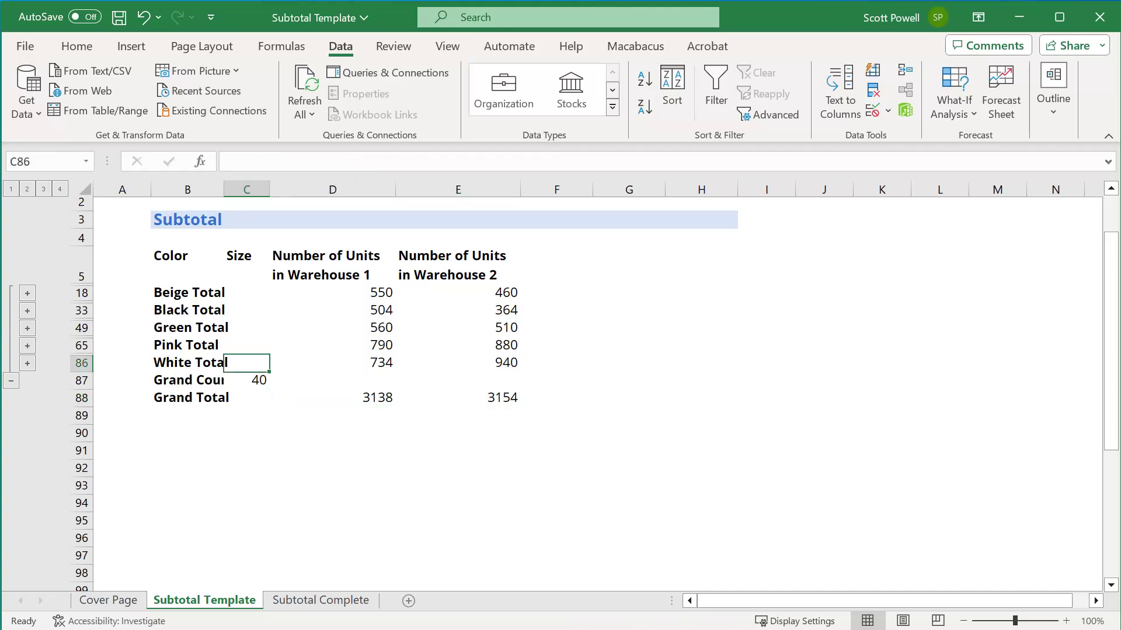
Expand the outline to level 3 and examine the size counts and the Beige total for Warehouse 1.
left_click(44, 189)
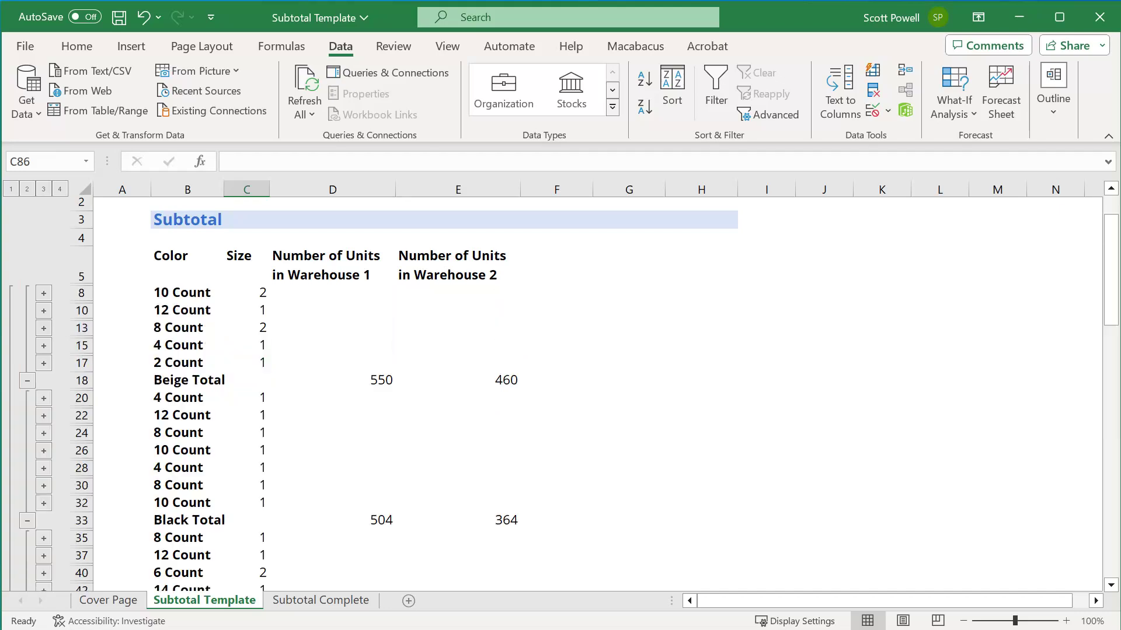
left_click(332, 363)
left_click(332, 381)
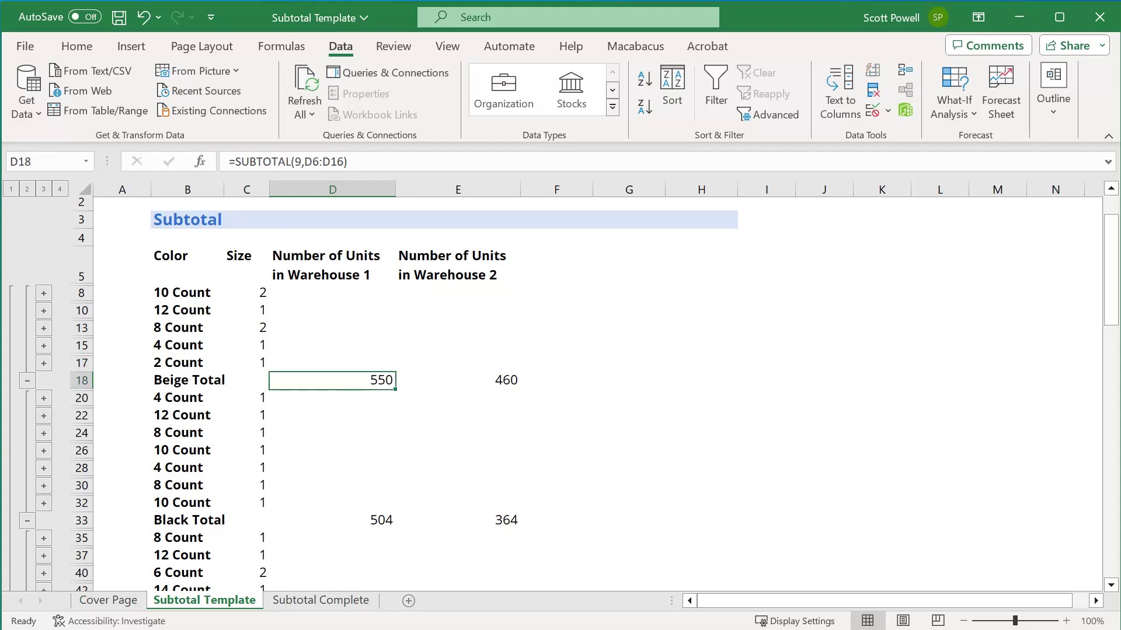